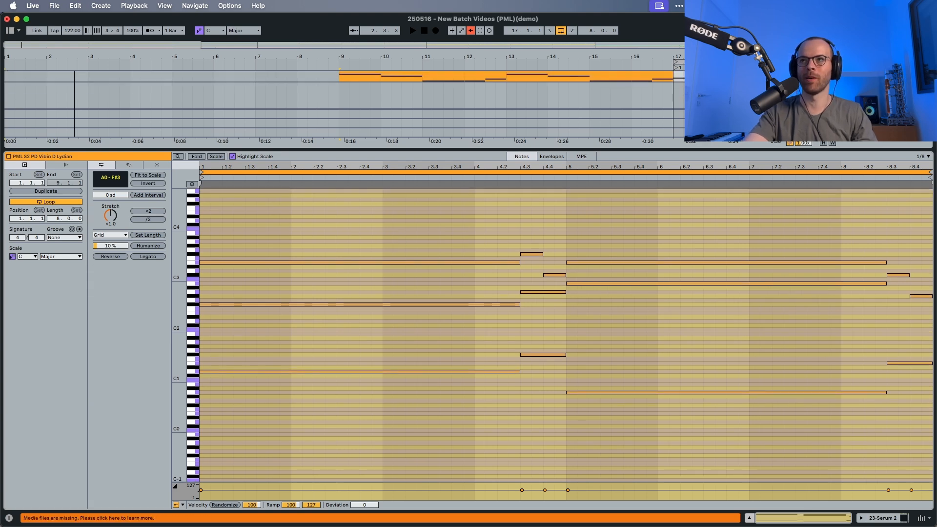
# Play the PML S2 PD Vibin D Lydian chord clip while inspecting its notes and the other Serum 2 tracks
pyautogui.press('space')
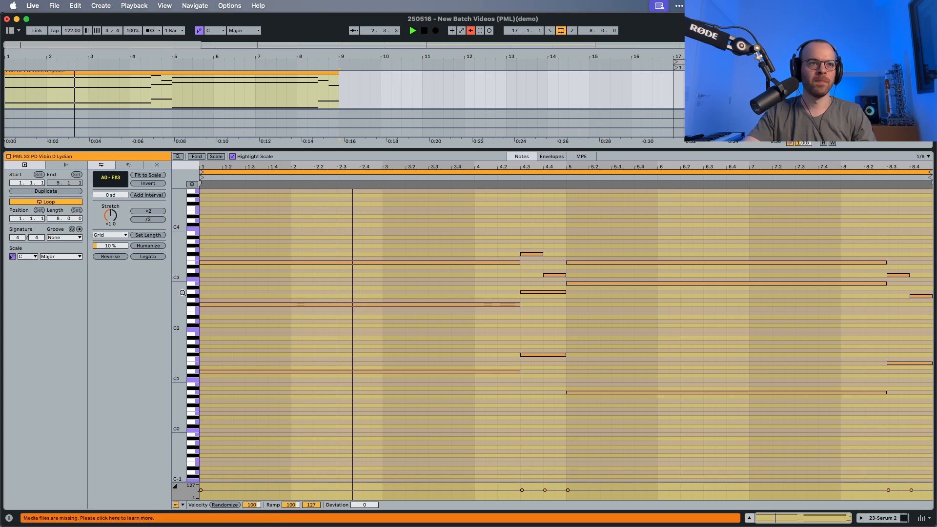
pyautogui.moveTo(181, 288); pyautogui.dragTo(193, 289)
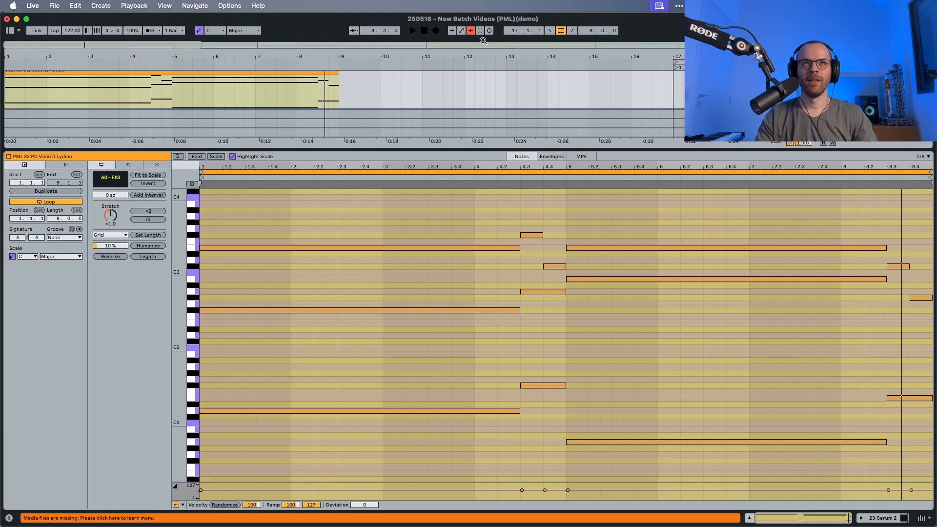
pyautogui.press('space')
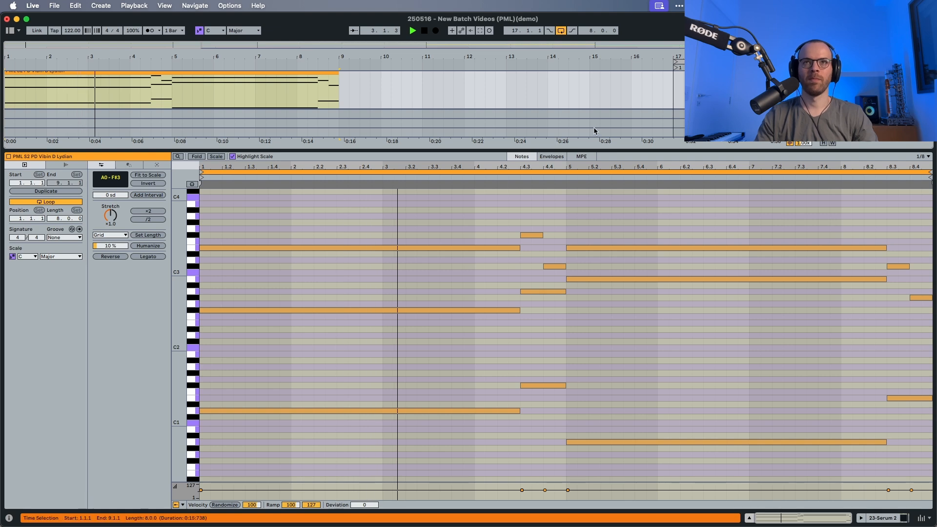
pyautogui.moveTo(571, 149); pyautogui.dragTo(574, 230)
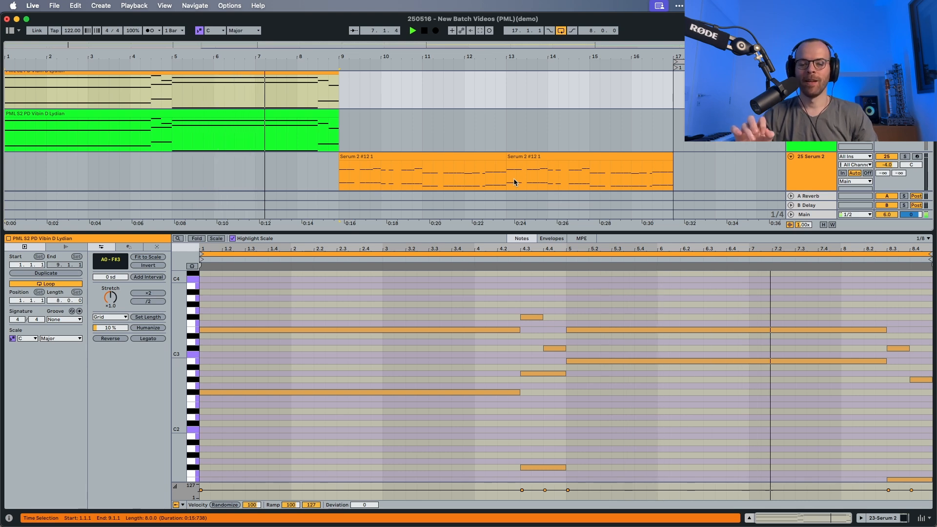
pyautogui.press('space')
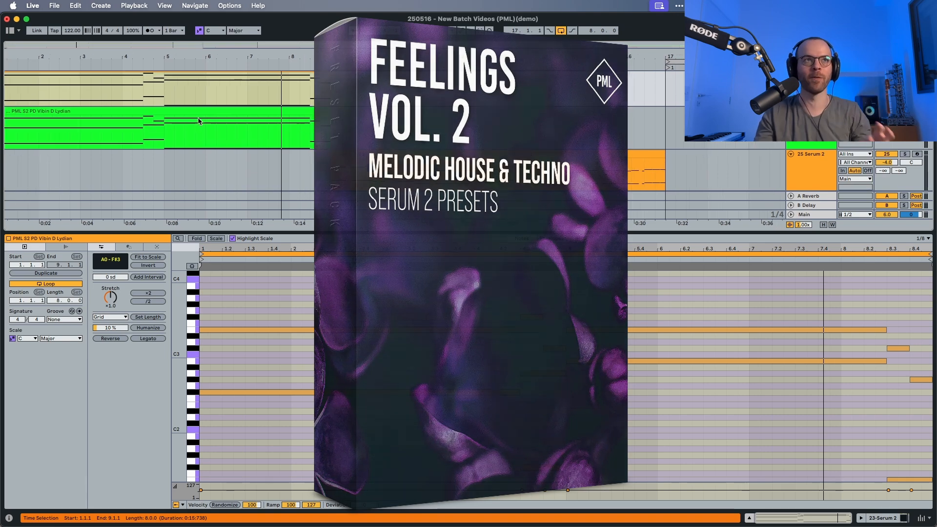
# Open the Serum 2 instrument on the green PD Vibin D Lydian clip's track and play its Init patch
pyautogui.click(199, 122)
pyautogui.click(94, 104)
pyautogui.click(112, 111)
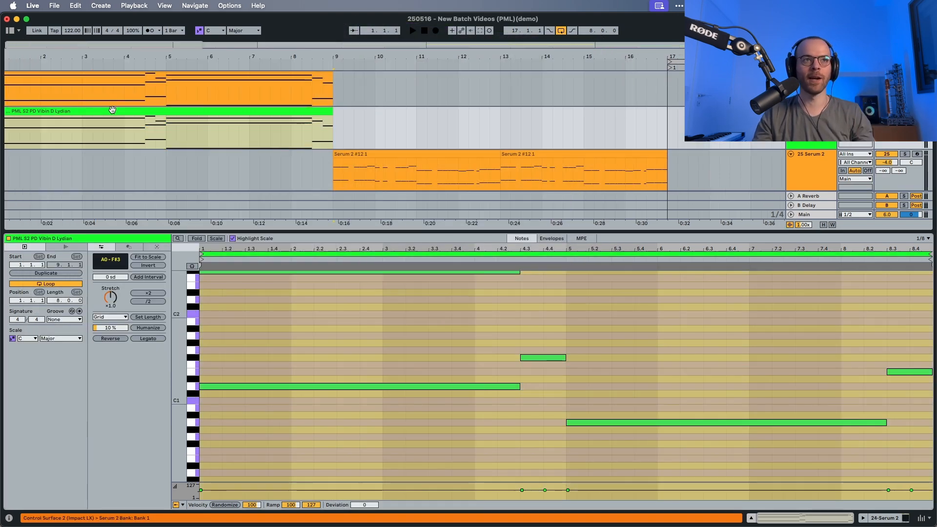
pyautogui.moveTo(104, 233); pyautogui.dragTo(105, 408)
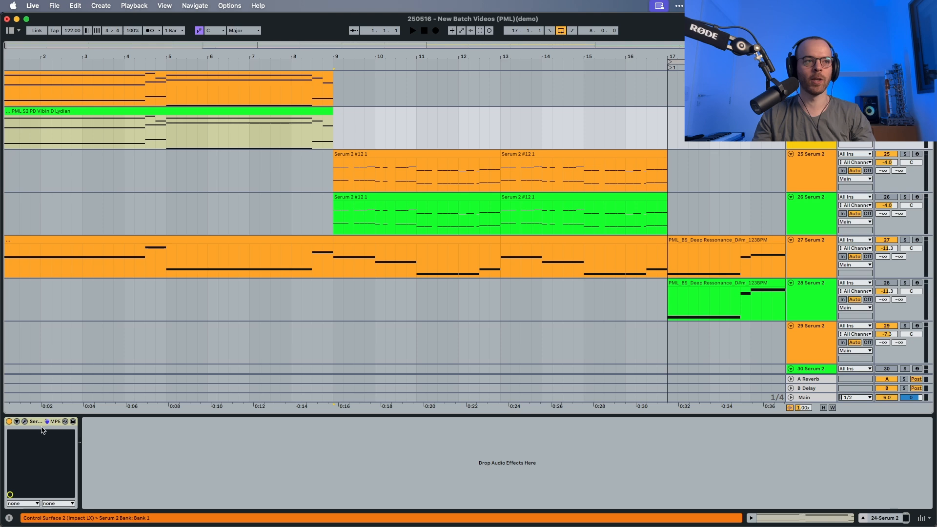
pyautogui.click(26, 422)
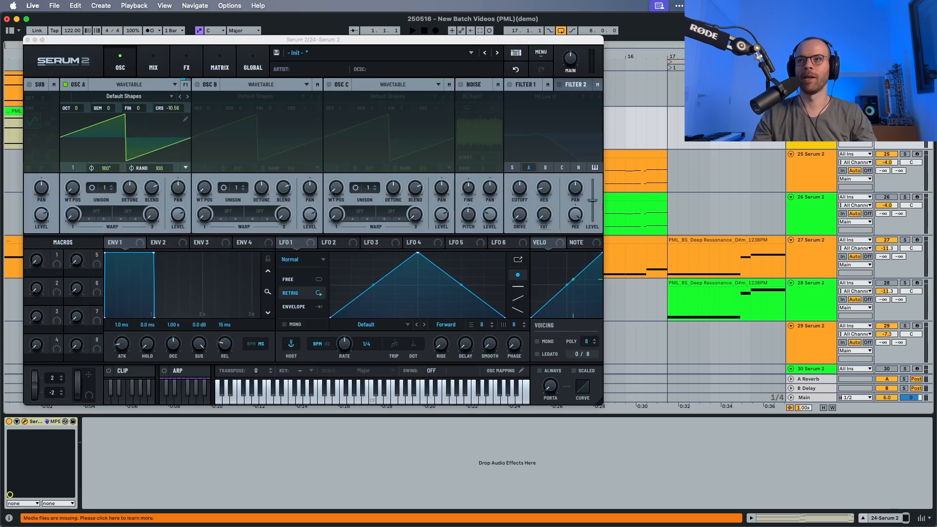
pyautogui.press('space')
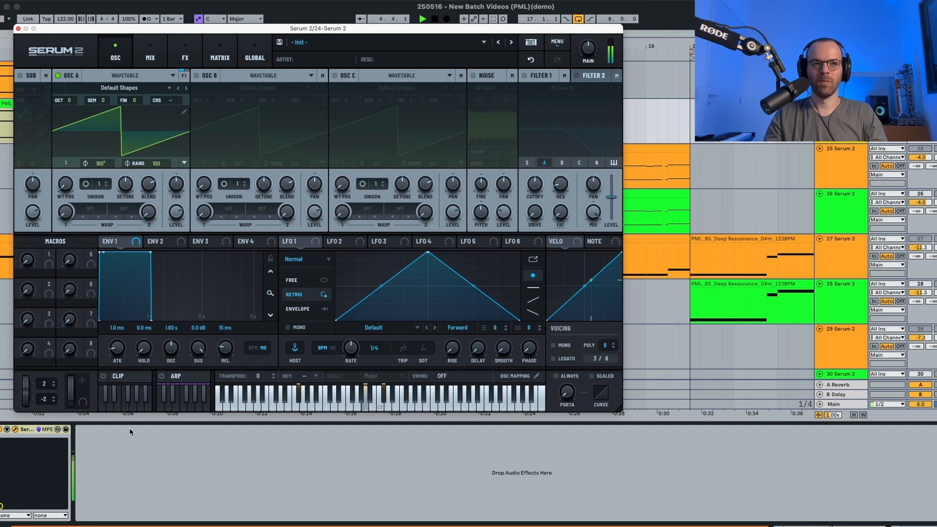
pyautogui.press('space')
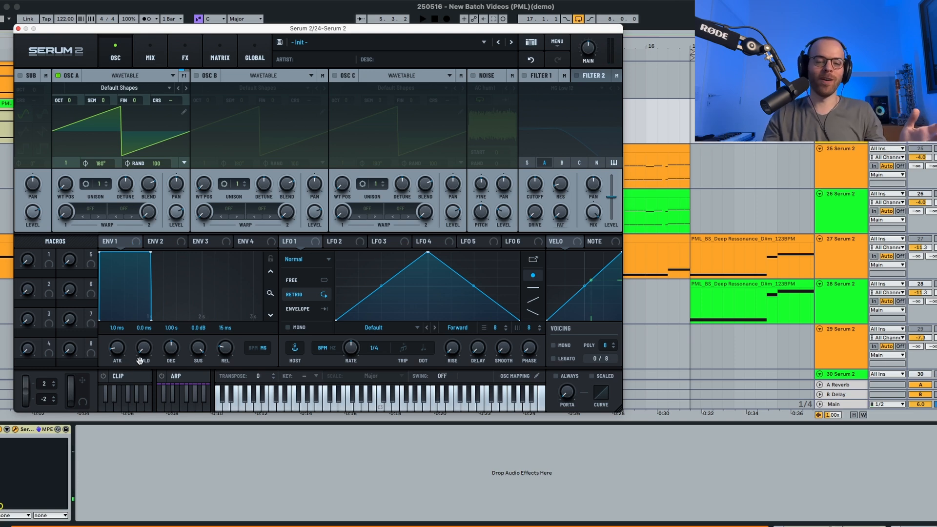
# Lower oscillator A's level and play the chords to check the volume
pyautogui.moveTo(177, 212); pyautogui.dragTo(175, 241)
pyautogui.press('space')
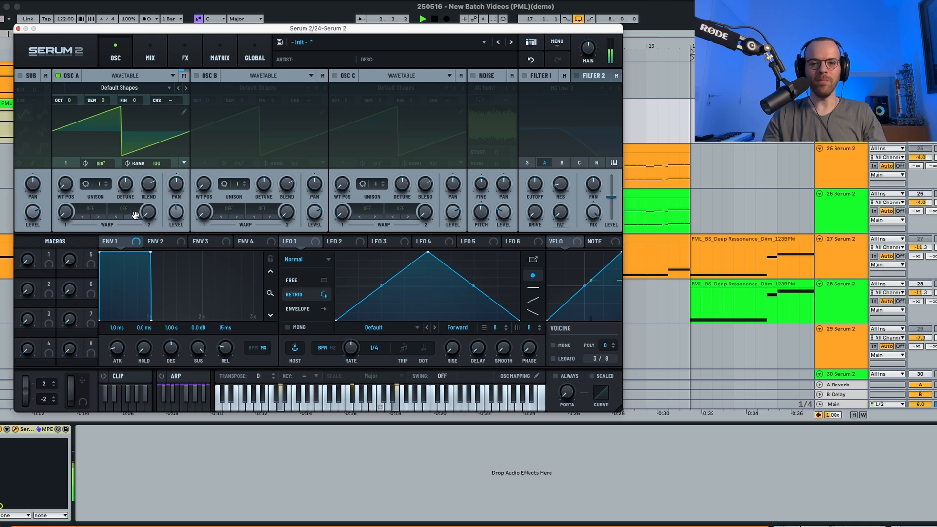
pyautogui.press('space')
# Set oscillator A's first warp mode to PD (B)
pyautogui.click(86, 210)
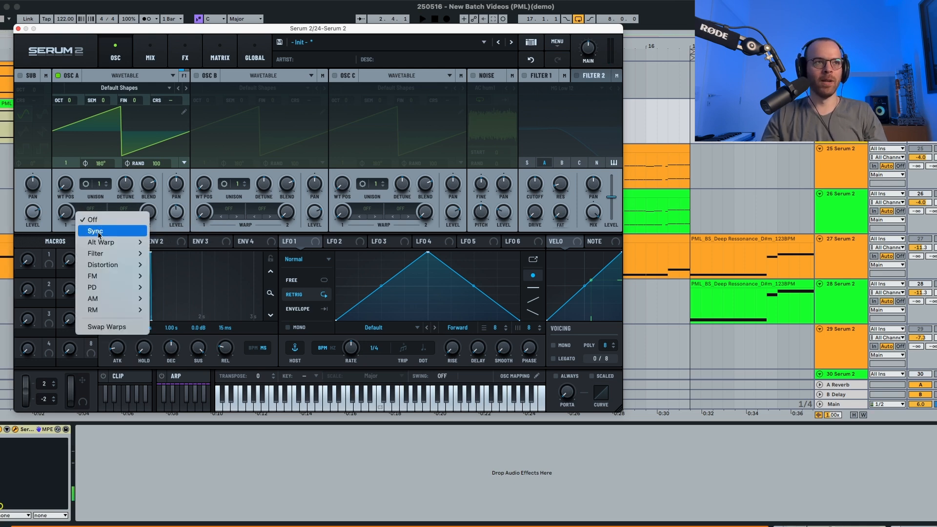
pyautogui.moveTo(117, 288)
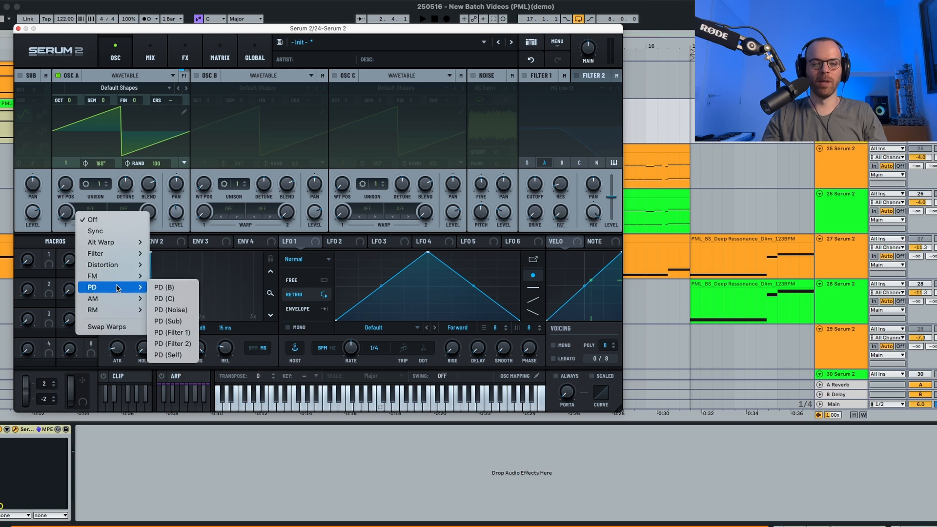
pyautogui.click(162, 292)
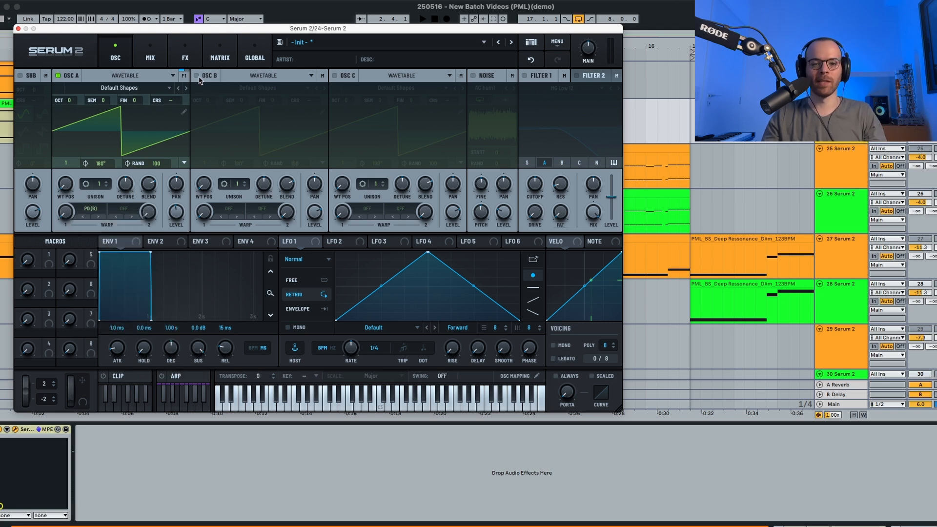
# Enable oscillator B as a silent modulator with its level at 0% and its octave at +1
pyautogui.click(197, 75)
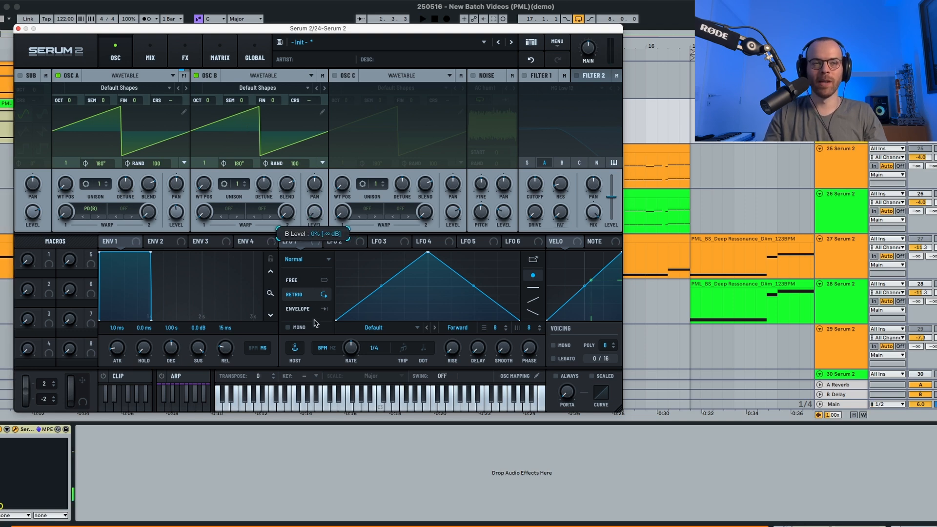
pyautogui.press('space')
pyautogui.press('space')
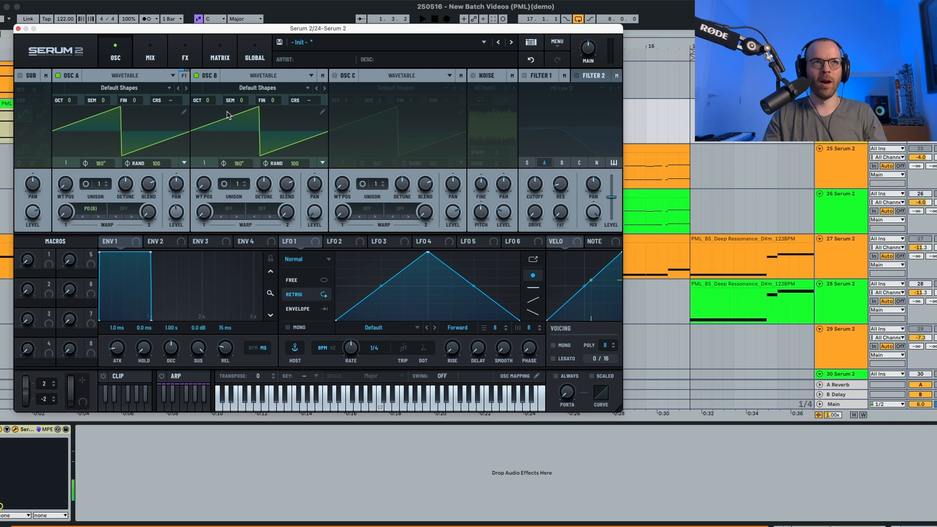
pyautogui.moveTo(197, 100); pyautogui.dragTo(197, 97)
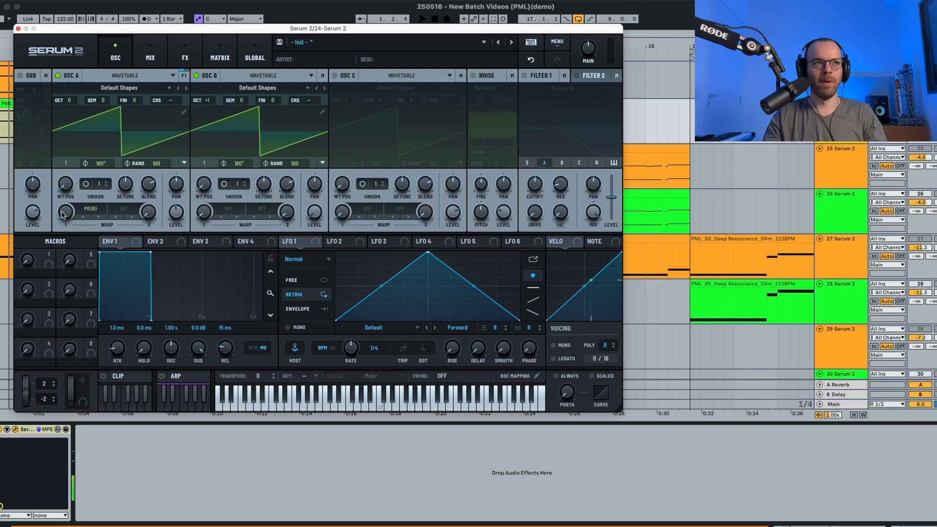
# Raise oscillator A's PD (B) warp amount slightly while listening to the chords
pyautogui.moveTo(64, 214)
pyautogui.moveTo(65, 211); pyautogui.dragTo(68, 184)
pyautogui.press('space')
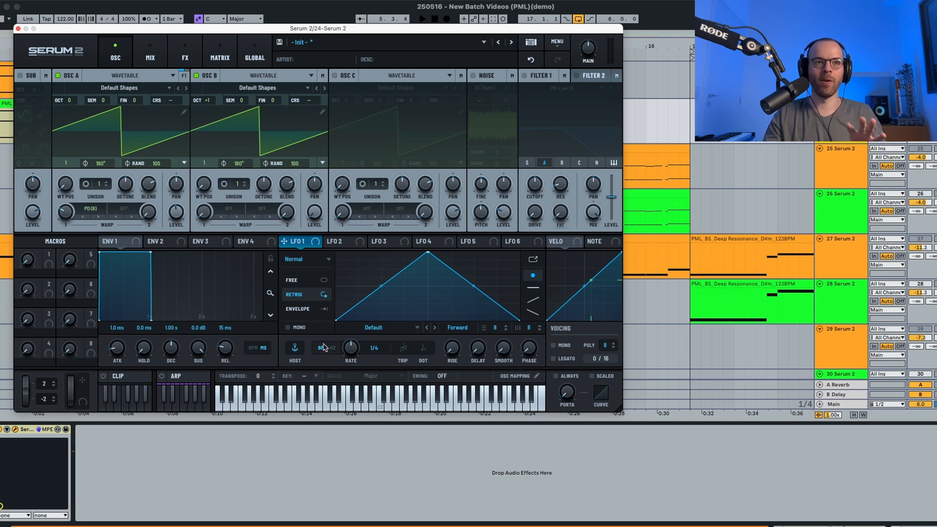
# Set LFO 1 to Free mode at 33.6 Hz and modulate oscillator A's fine tuning with it by a small amount
pyautogui.click(299, 283)
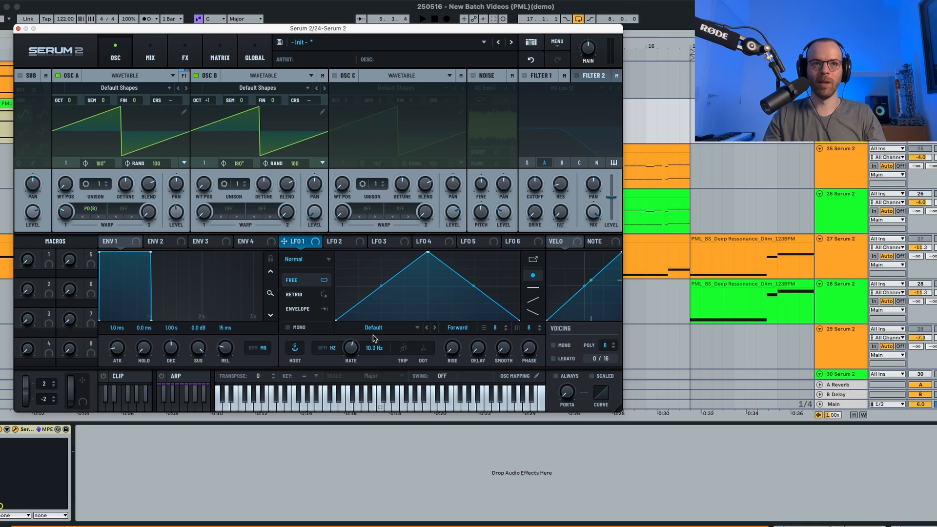
pyautogui.press('space')
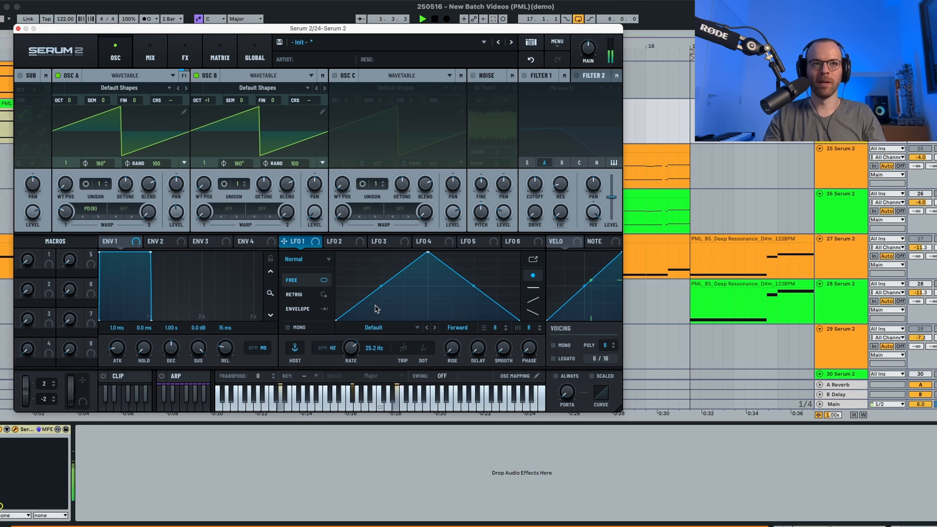
pyautogui.press('space')
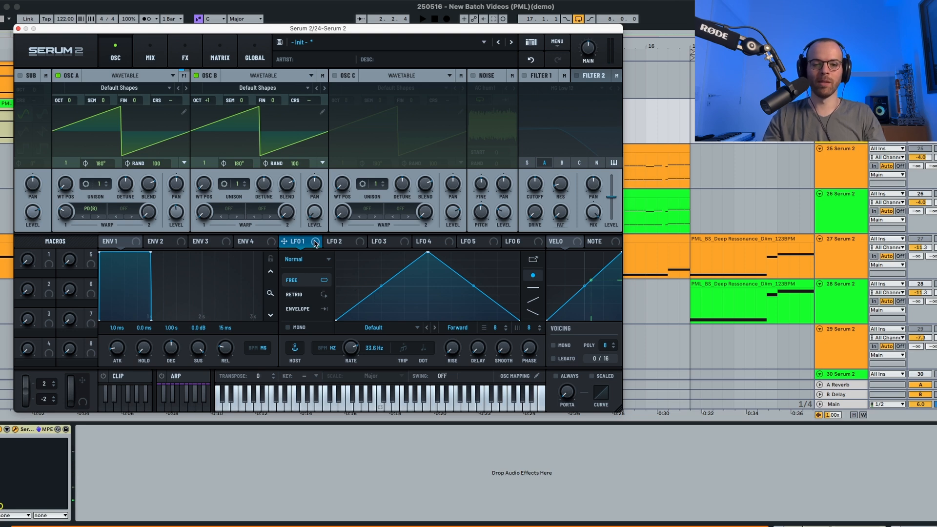
pyautogui.press('space')
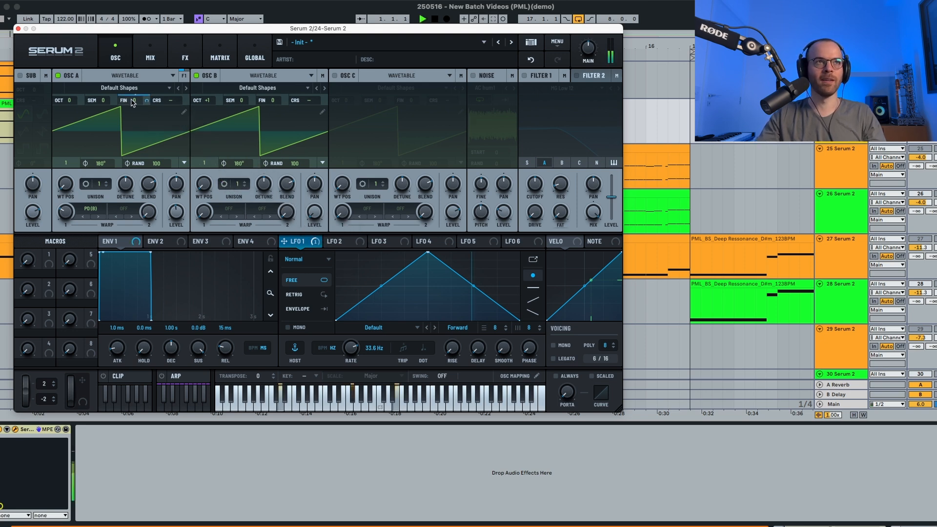
pyautogui.moveTo(146, 100); pyautogui.dragTo(145, 137)
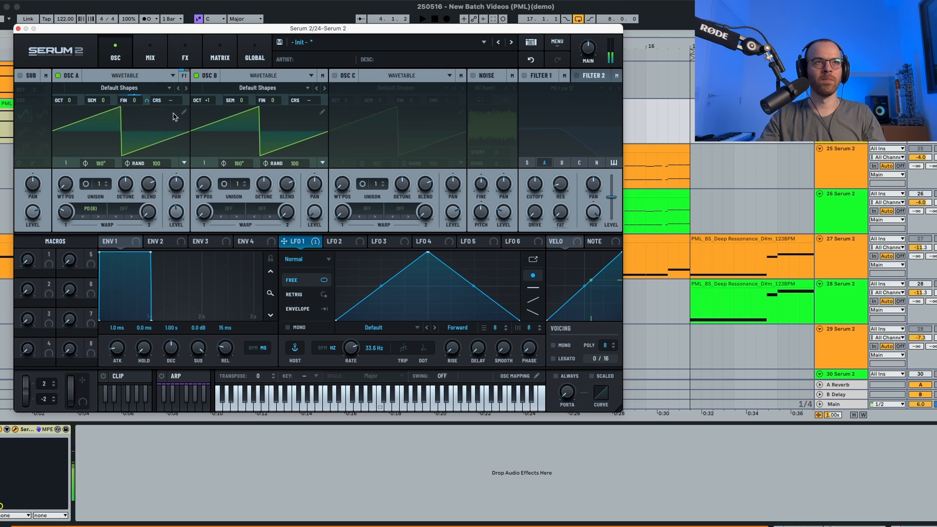
# Compare the sound with oscillator B switched off and then back on
pyautogui.click(196, 75)
pyautogui.press('space')
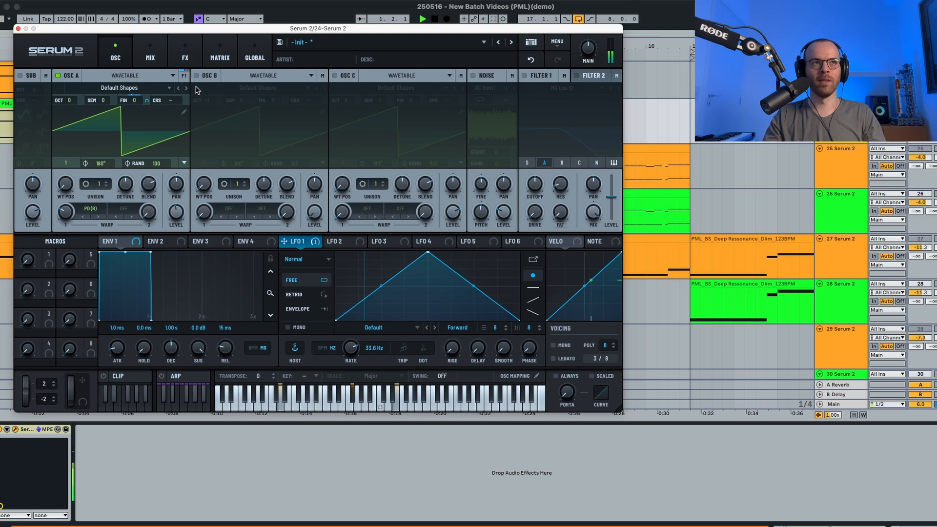
pyautogui.press('space')
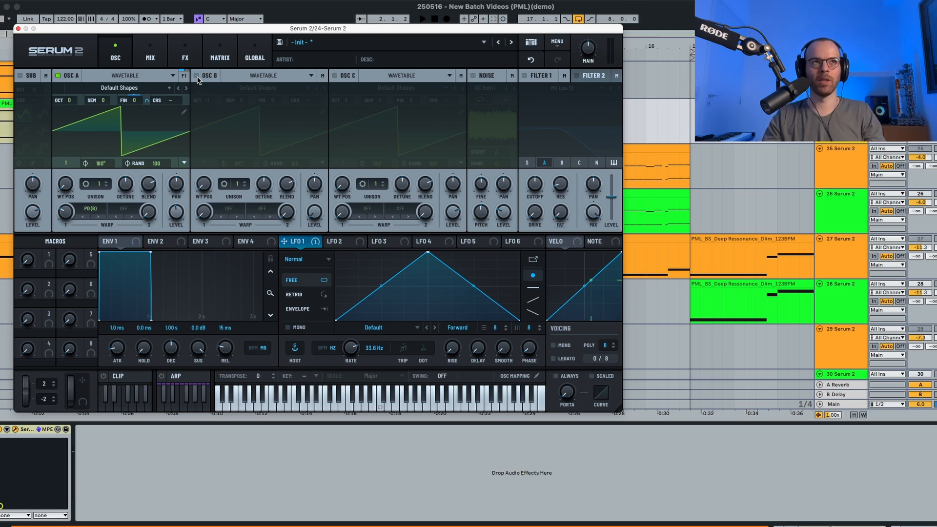
pyautogui.click(196, 76)
pyautogui.press('space')
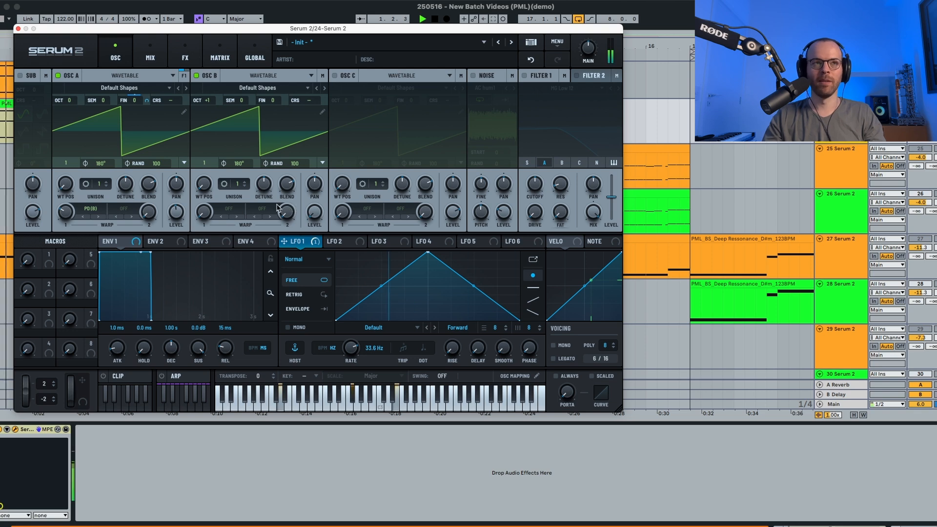
pyautogui.press('space')
# Load the basic Sine shape into LFO 2
pyautogui.click(343, 242)
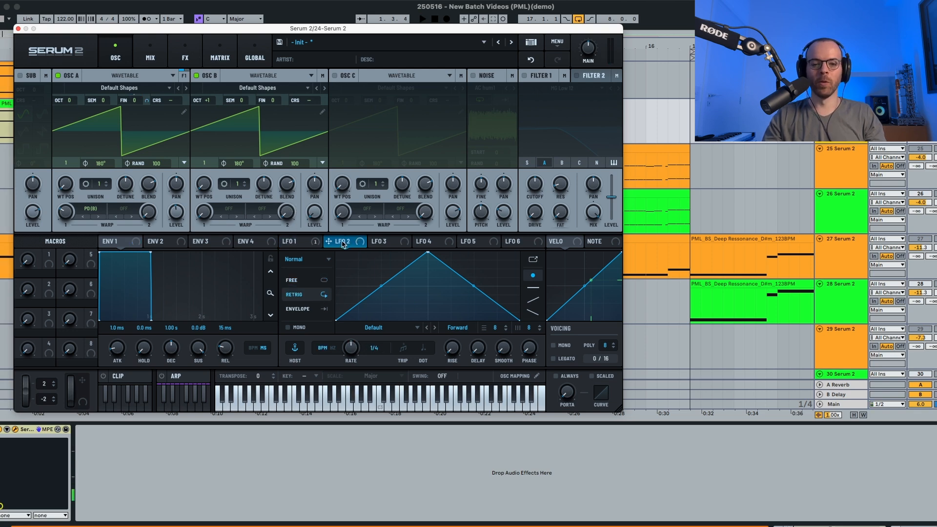
pyautogui.click(371, 328)
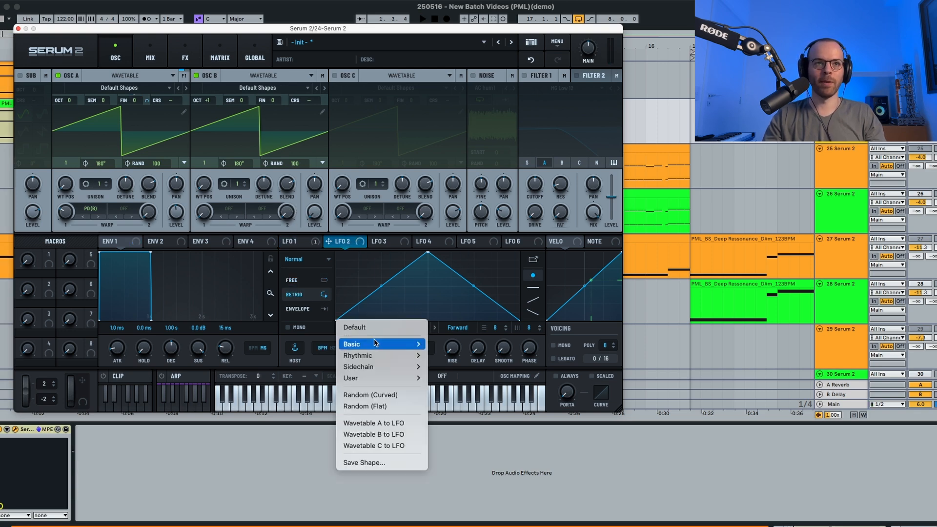
pyautogui.moveTo(381, 345)
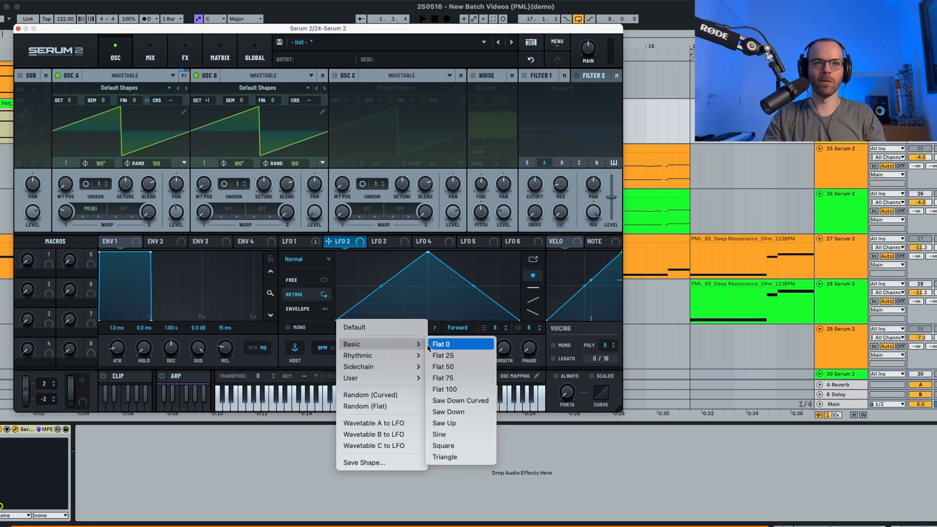
pyautogui.click(443, 435)
pyautogui.press('space')
pyautogui.press('space')
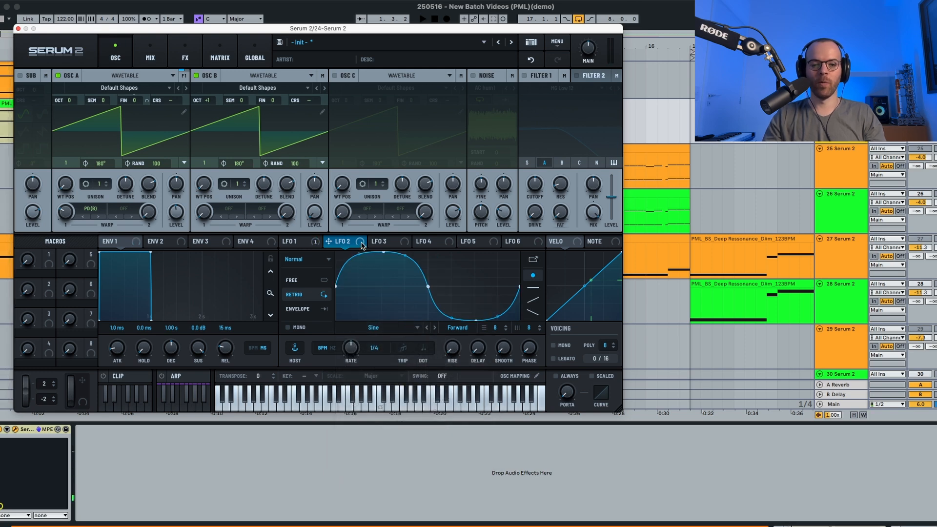
# Assign LFO 2 to the pan of oscillator A at about 55% and to the pan of oscillator B
pyautogui.moveTo(362, 246); pyautogui.dragTo(168, 204)
pyautogui.press('space')
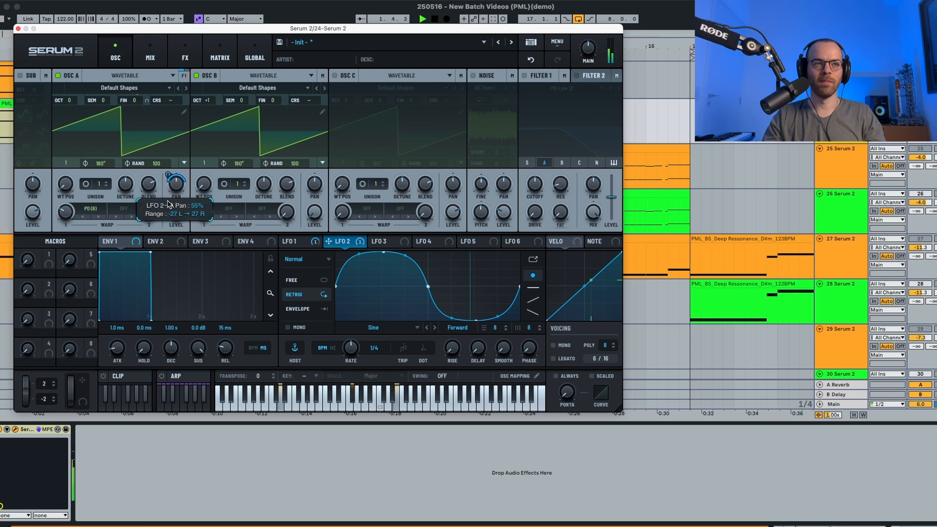
pyautogui.moveTo(329, 241); pyautogui.dragTo(304, 210)
pyautogui.press('space')
pyautogui.press('space')
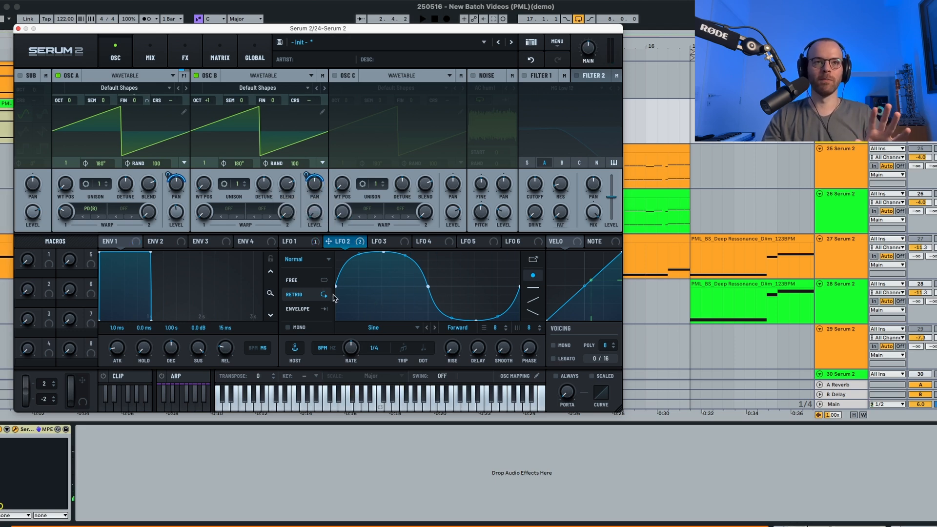
# Switch LFO 2 to Free mode and slow its rate to 0.1 Hz
pyautogui.click(294, 281)
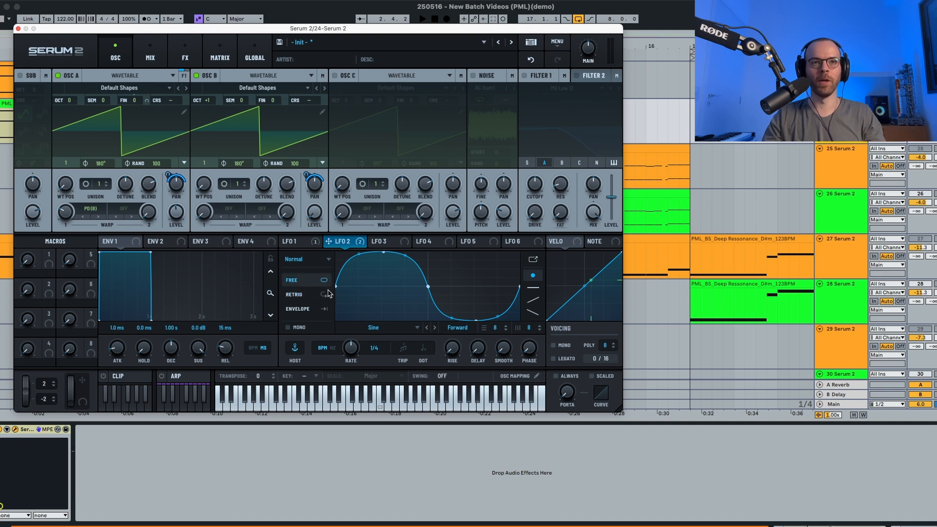
pyautogui.press('space')
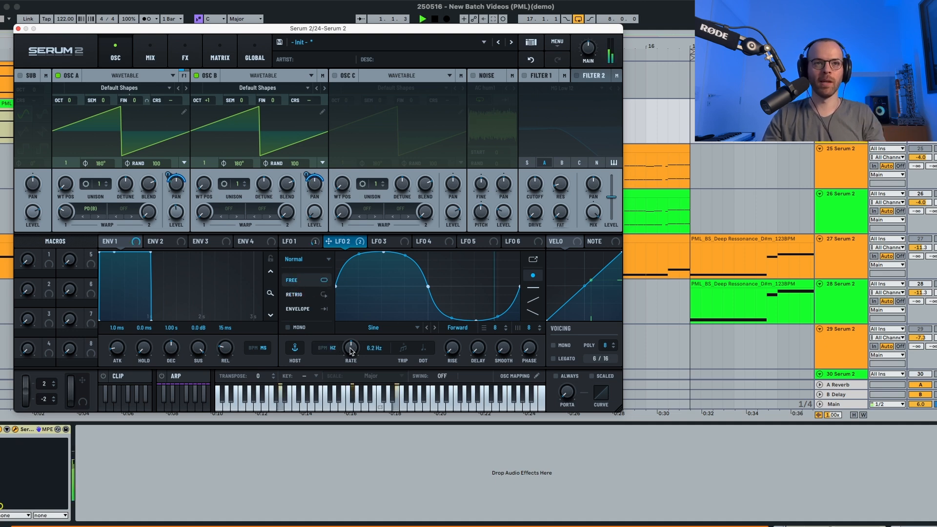
pyautogui.moveTo(350, 352); pyautogui.dragTo(350, 377)
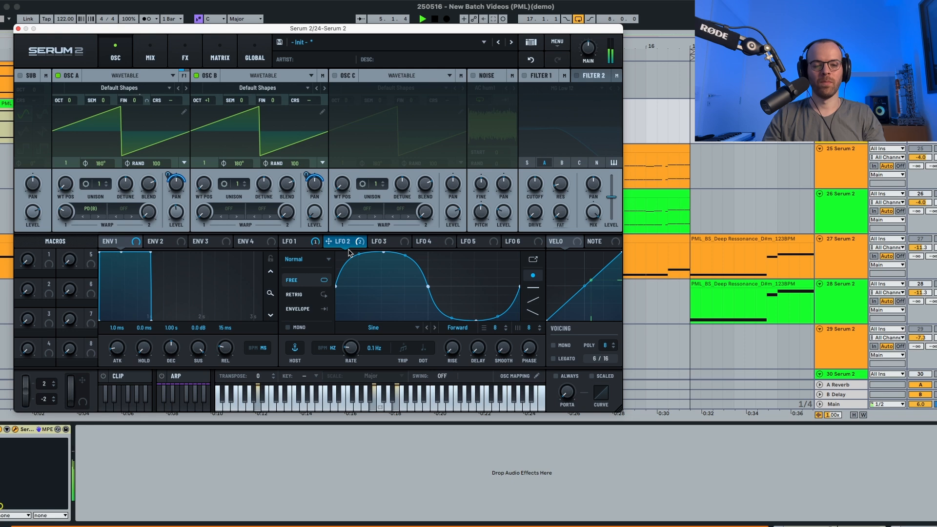
# Set LFO 3 to the Chaos: Rossler mode and audition the chords
pyautogui.press('space')
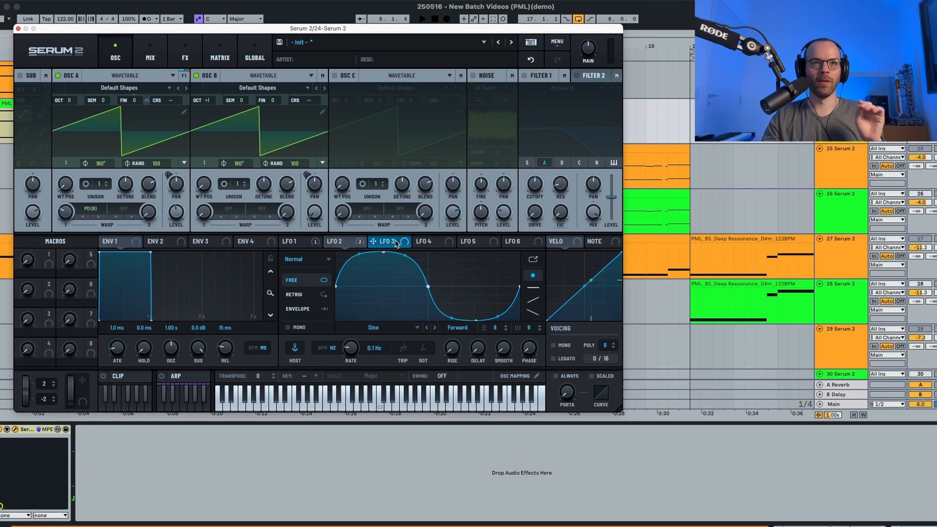
pyautogui.click(391, 243)
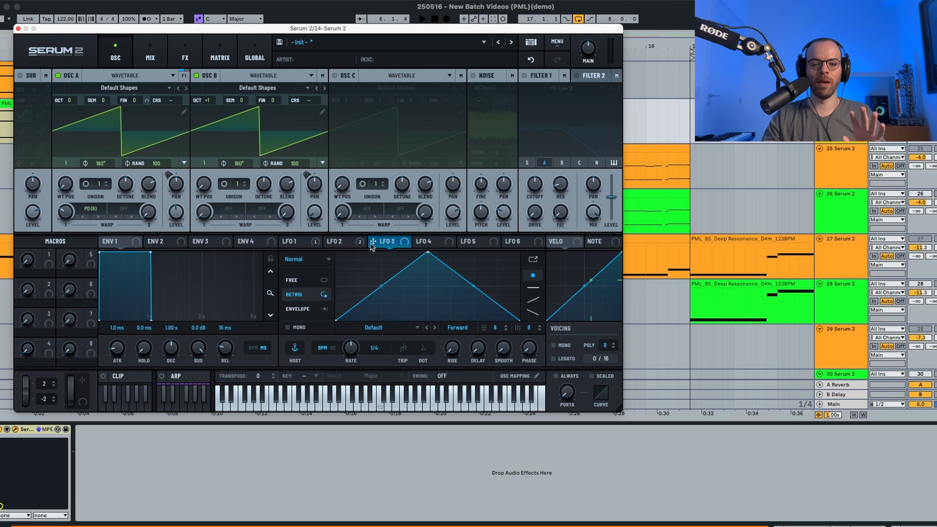
pyautogui.click(313, 261)
pyautogui.click(317, 307)
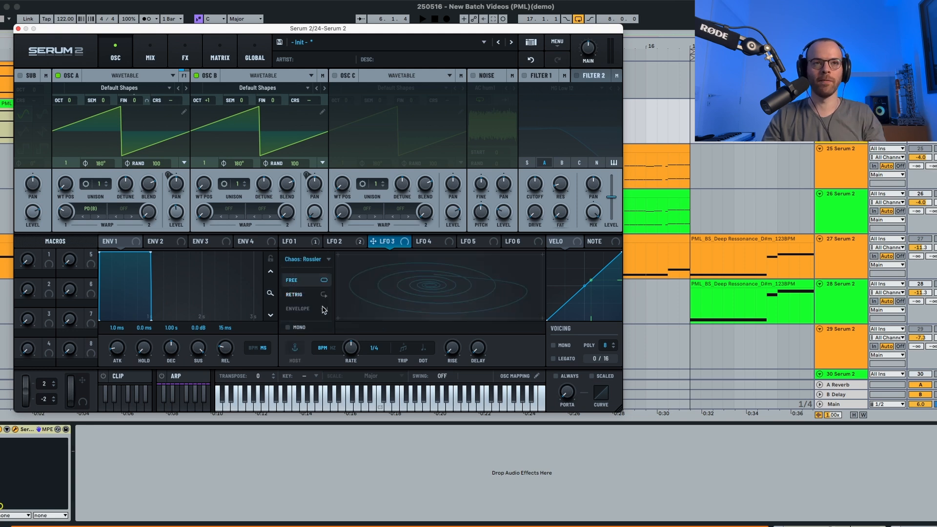
pyautogui.press('space')
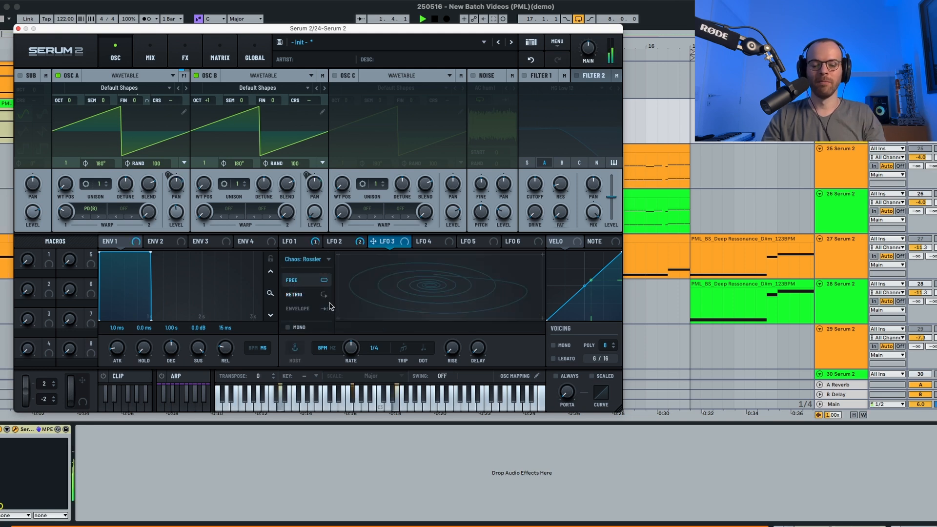
pyautogui.press('space')
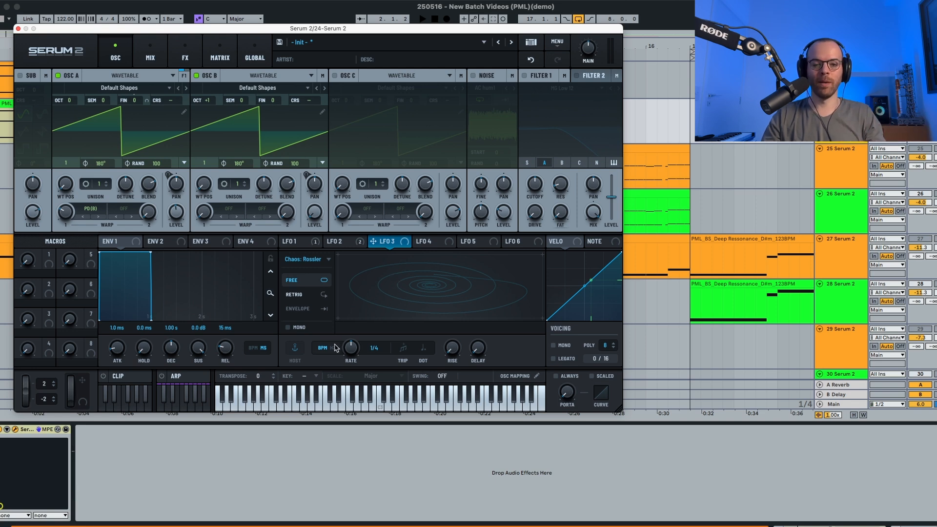
# Switch LFO 3 to Retrig at a rate of 1.0 Hz and assign it to oscillator B's level
pyautogui.click(295, 294)
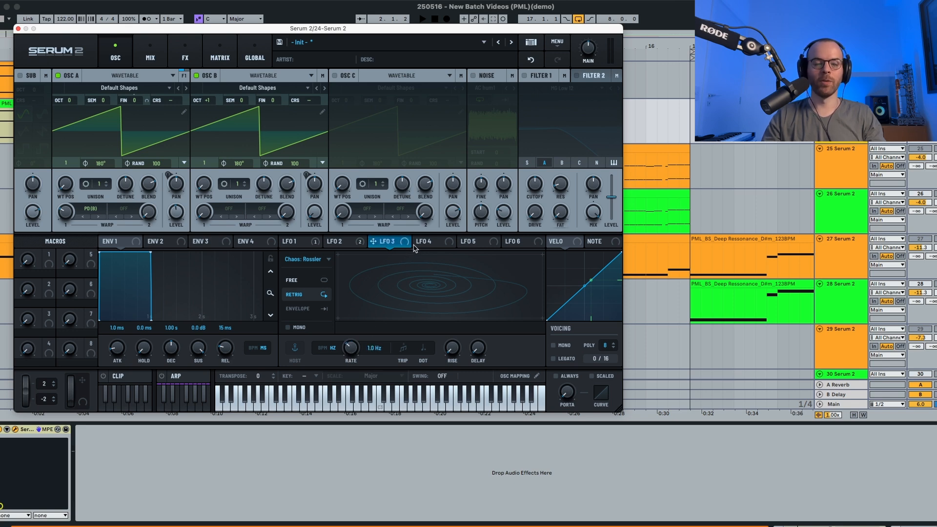
pyautogui.moveTo(381, 244); pyautogui.dragTo(315, 212)
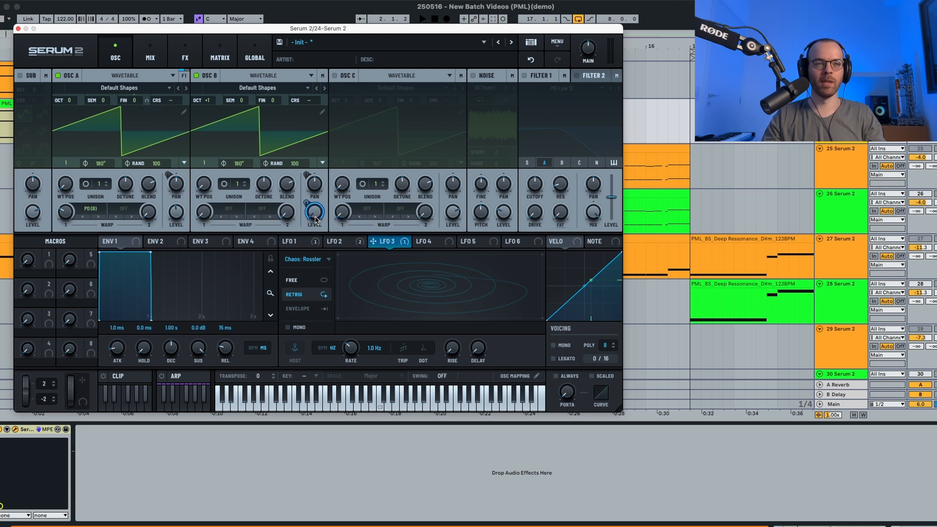
pyautogui.press('space')
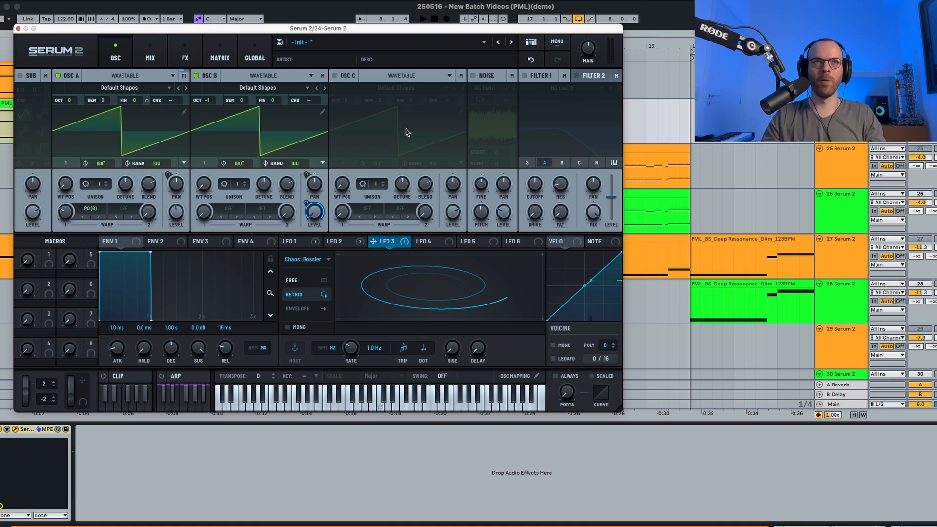
# Enable oscillator C and load the AT Alter wavetable from the Analog category of S2 Tables
pyautogui.click(334, 76)
pyautogui.click(396, 76)
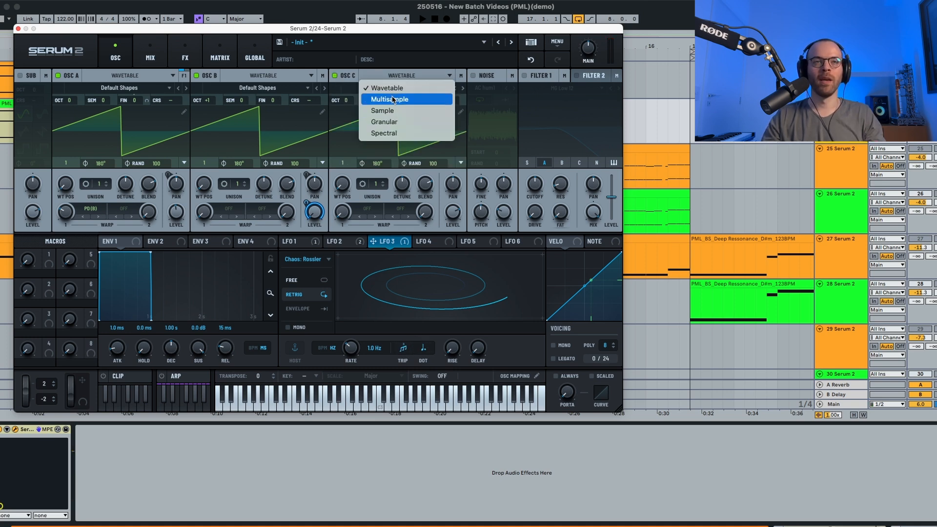
pyautogui.click(387, 88)
pyautogui.click(396, 88)
pyautogui.moveTo(416, 133)
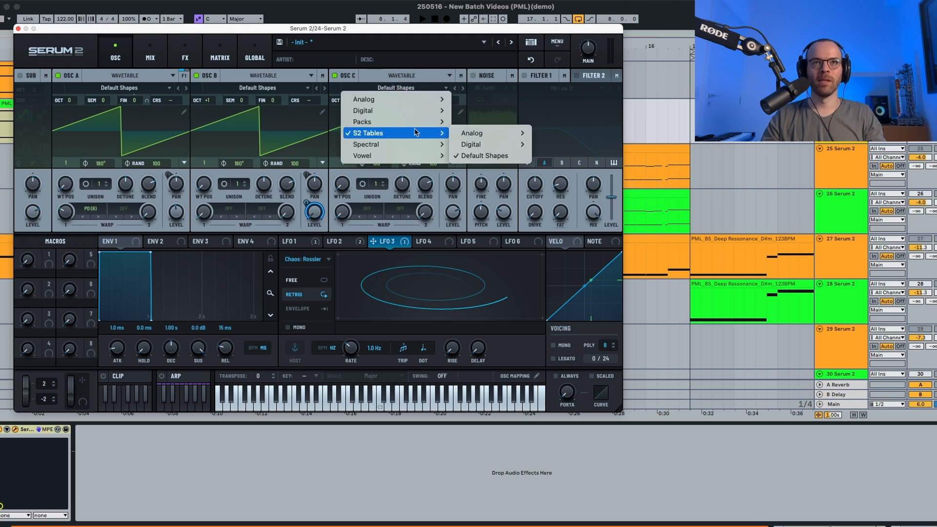
pyautogui.moveTo(474, 134)
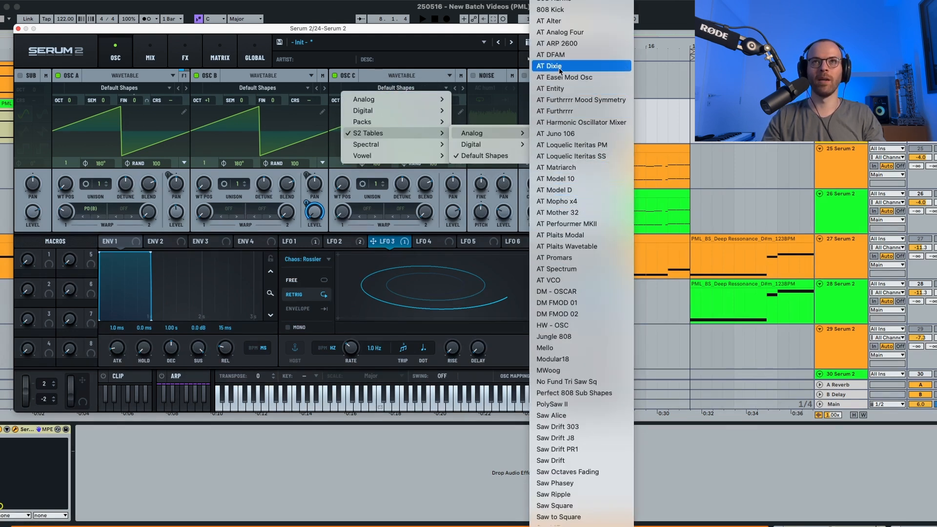
pyautogui.click(548, 33)
pyautogui.press('space')
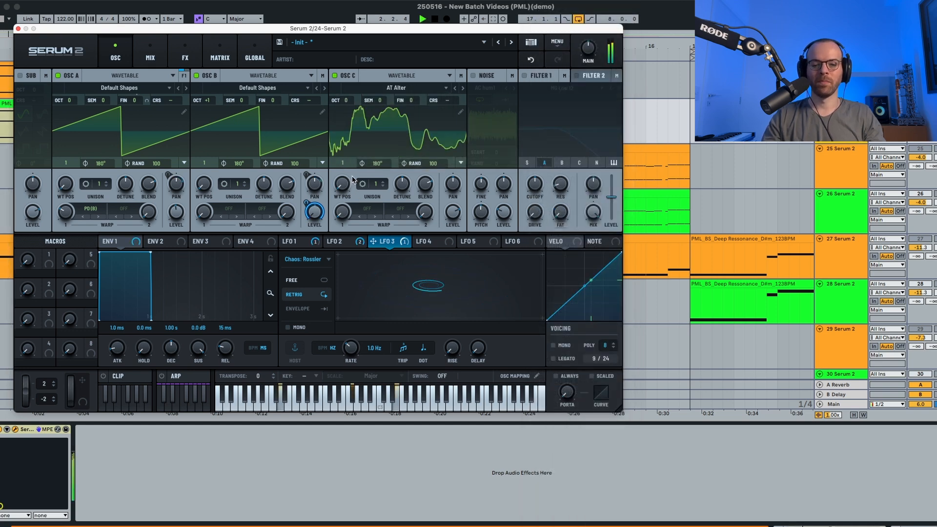
pyautogui.press('space')
# Raise oscillator C's wavetable position to 131 and lower its level during playback
pyautogui.moveTo(348, 183); pyautogui.dragTo(350, 132)
pyautogui.press('space')
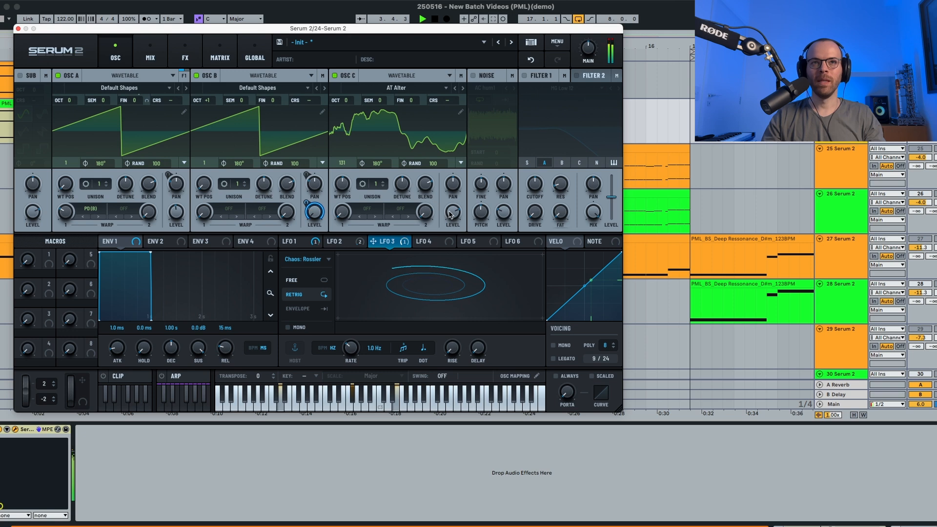
pyautogui.moveTo(450, 215); pyautogui.dragTo(450, 270)
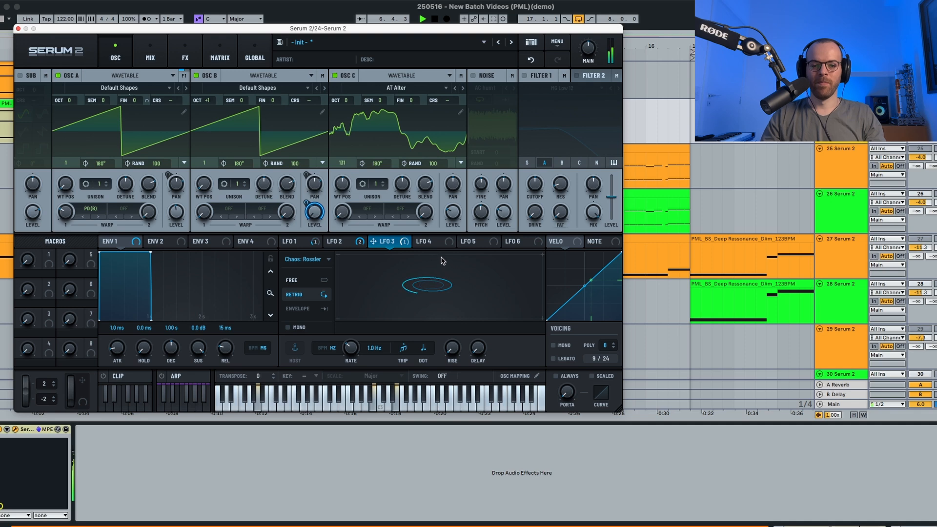
# Enable the noise oscillator with the Analog SID noise sample and lower its level
pyautogui.click(473, 75)
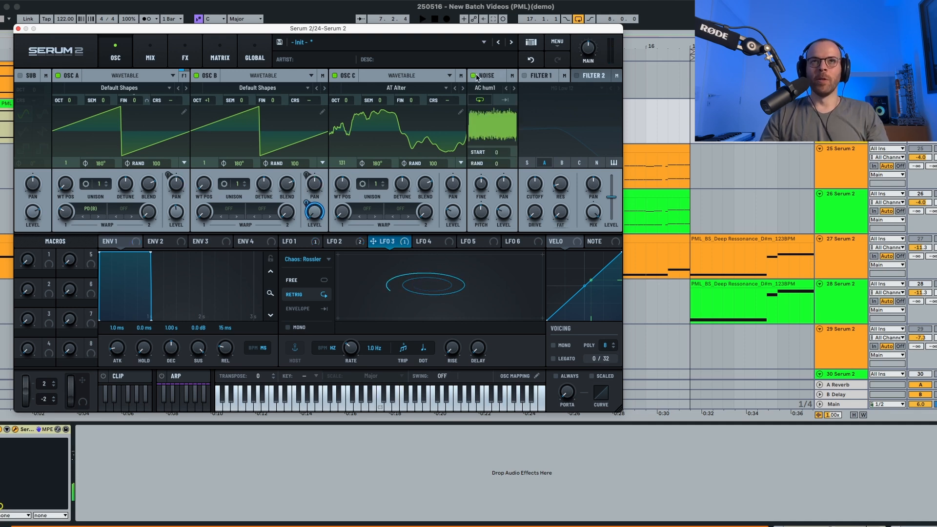
pyautogui.click(485, 88)
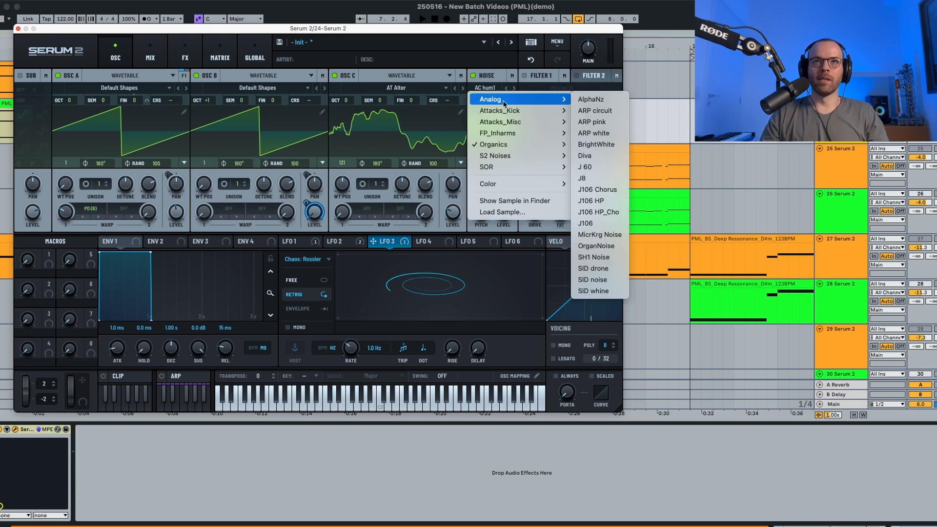
pyautogui.click(593, 279)
pyautogui.press('space')
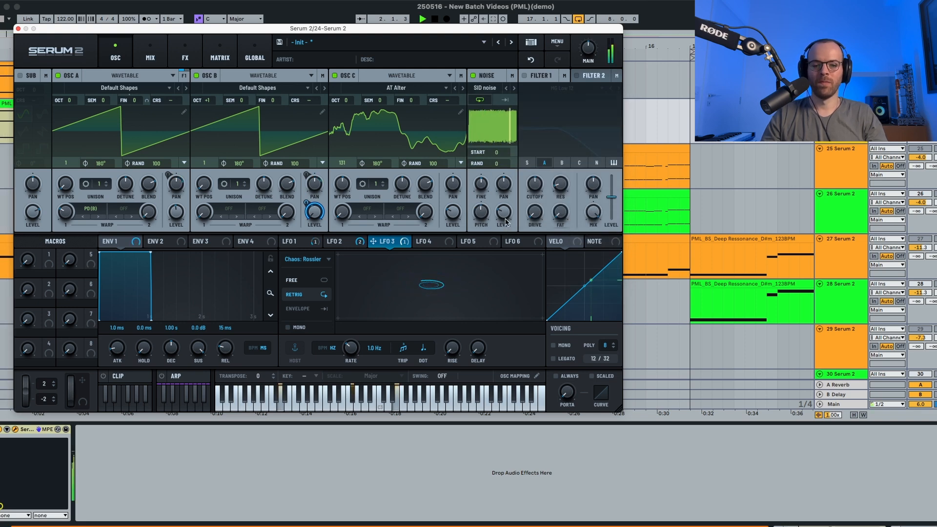
pyautogui.moveTo(507, 222); pyautogui.dragTo(502, 264)
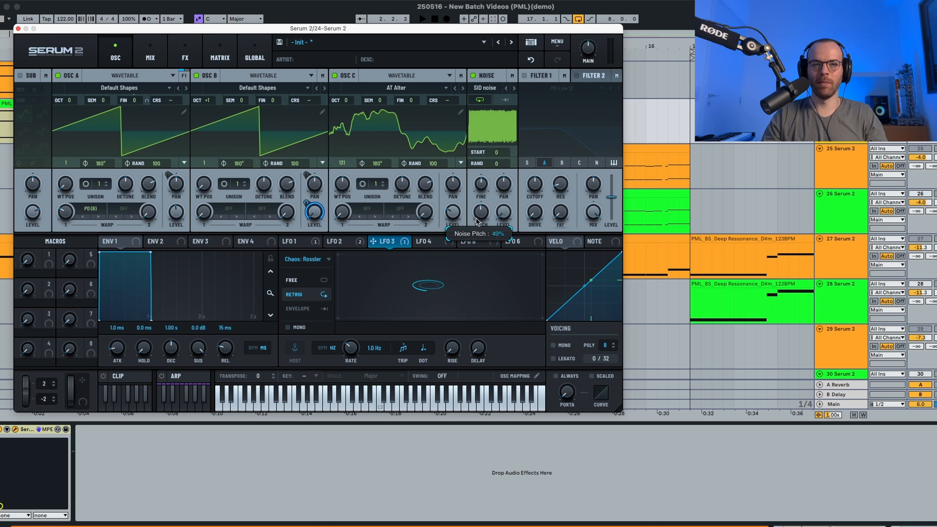
pyautogui.press('space')
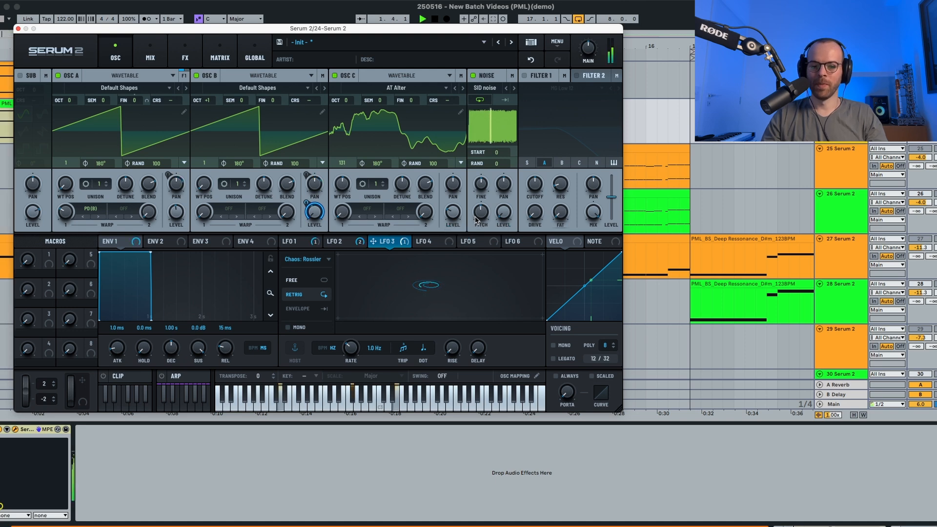
pyautogui.press('space')
# Set LFO 4 to Chaos: Lorenz with Retrig and assign its X output to the noise level
pyautogui.click(430, 242)
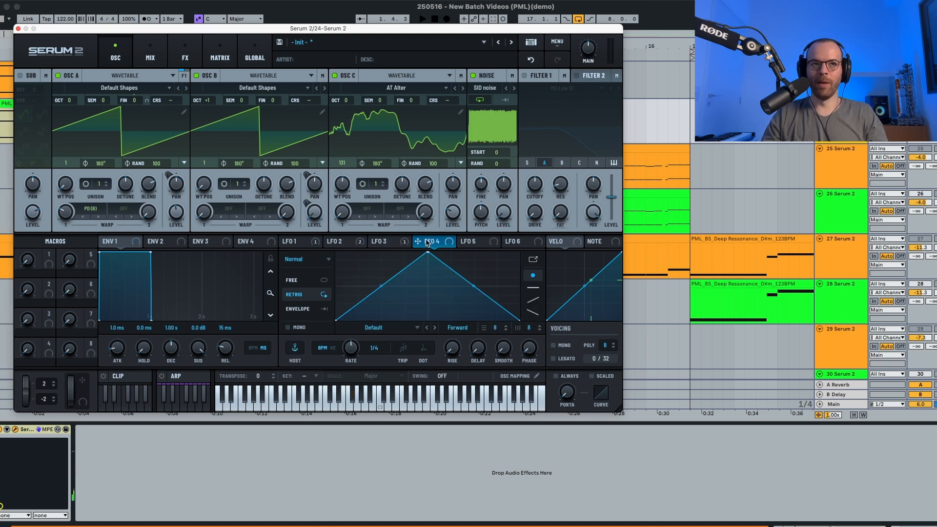
pyautogui.click(309, 260)
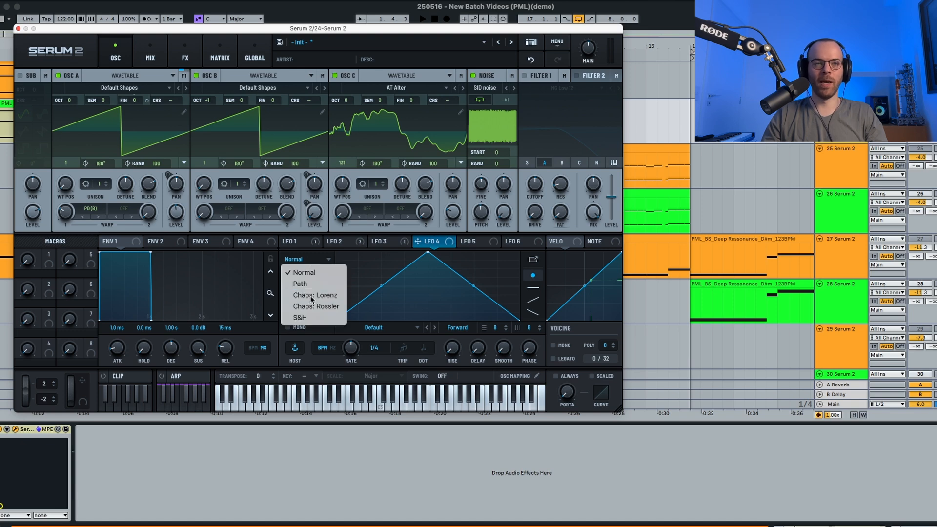
pyautogui.click(331, 297)
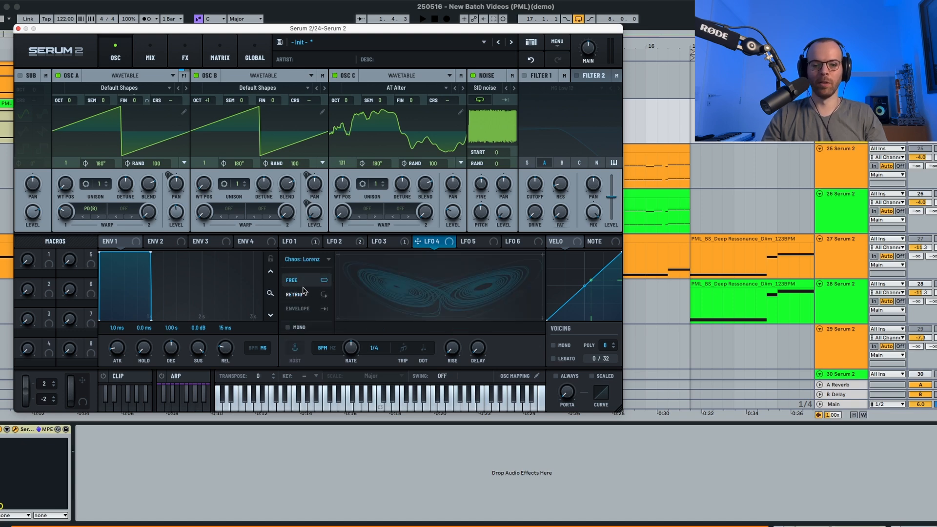
pyautogui.click(300, 295)
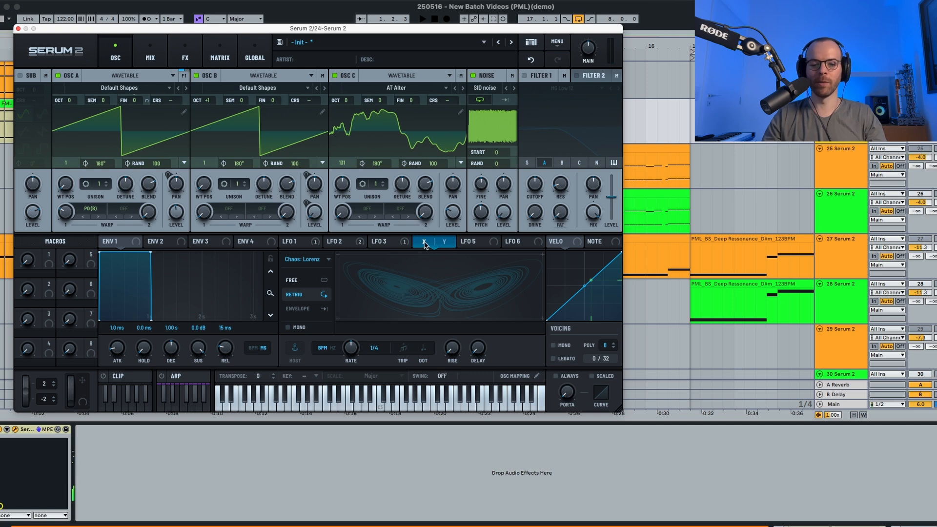
pyautogui.moveTo(425, 245); pyautogui.dragTo(490, 257)
pyautogui.press('space')
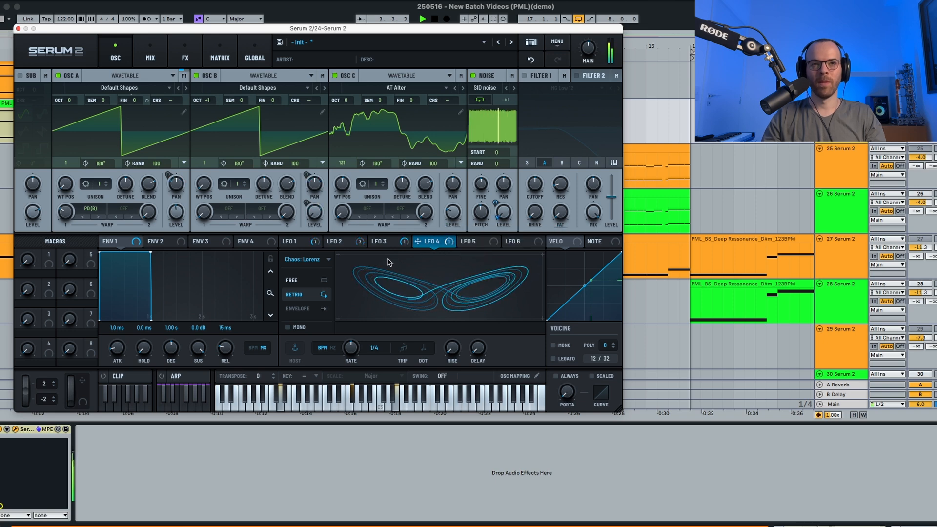
# Switch LFO 4's rate to Hz and slow it to 1.7 Hz while listening to the chords
pyautogui.moveTo(424, 246)
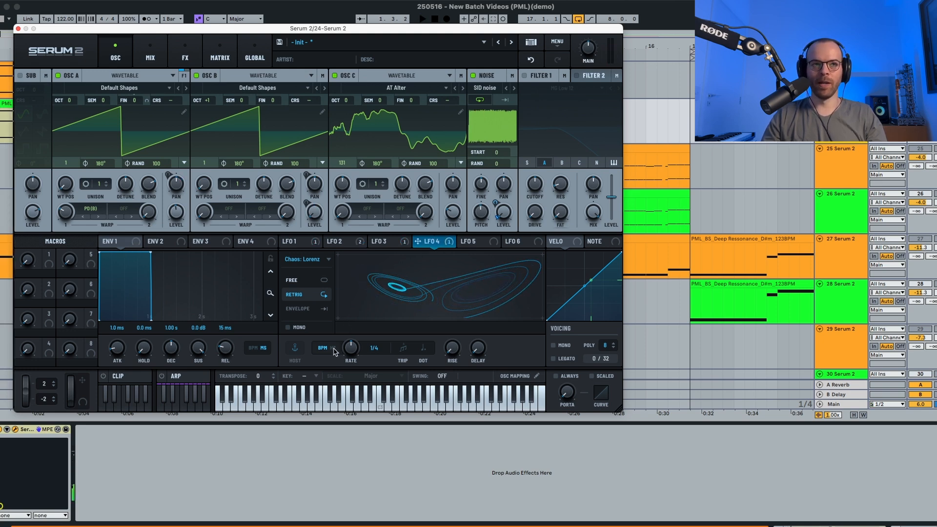
pyautogui.press('space')
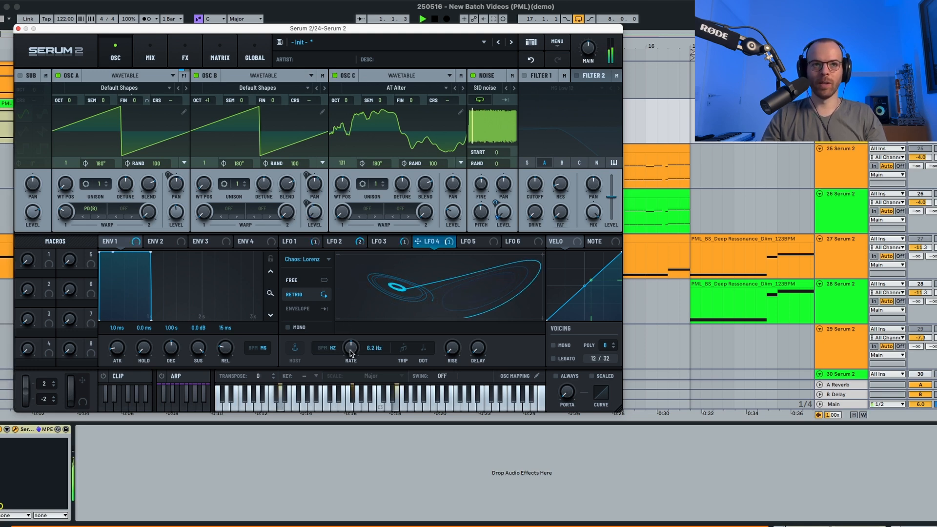
pyautogui.moveTo(351, 348); pyautogui.dragTo(349, 360)
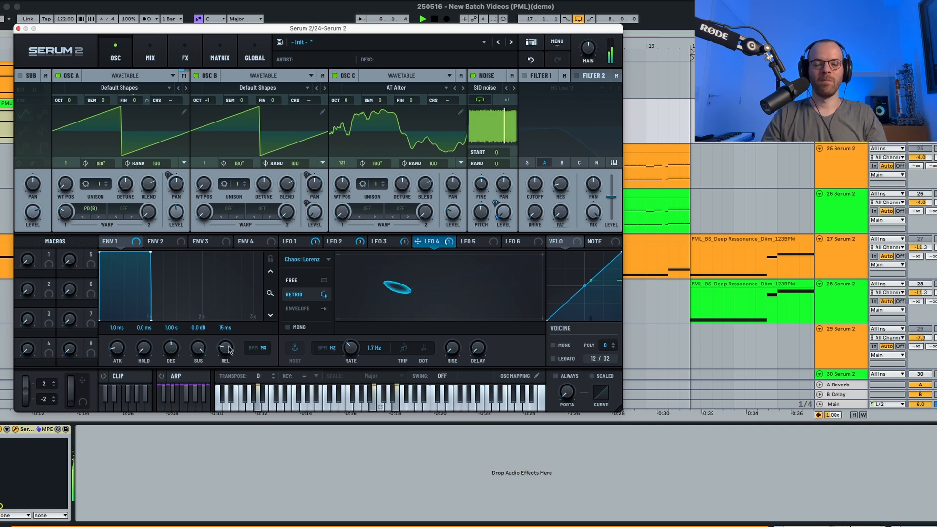
pyautogui.press('space')
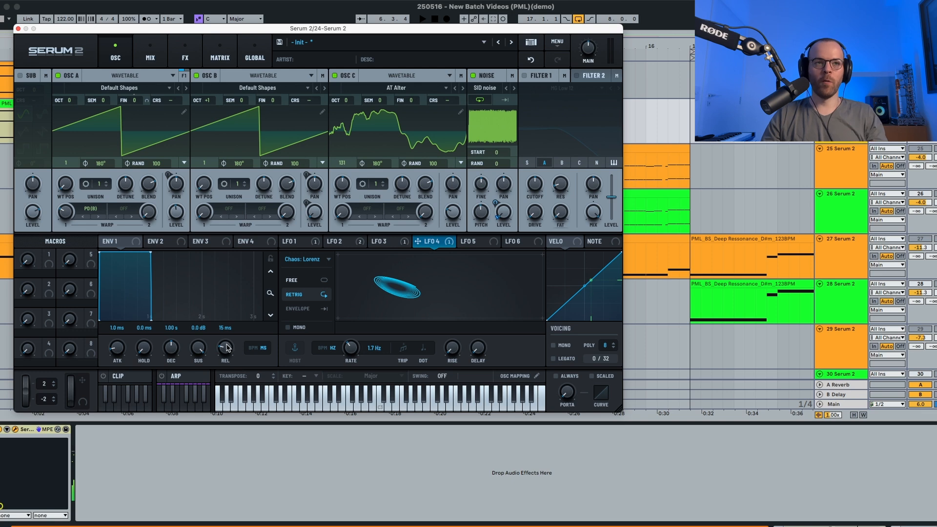
# Lengthen the release of envelope 1 to 824 ms and audition the chord tails
pyautogui.moveTo(226, 353); pyautogui.dragTo(227, 330)
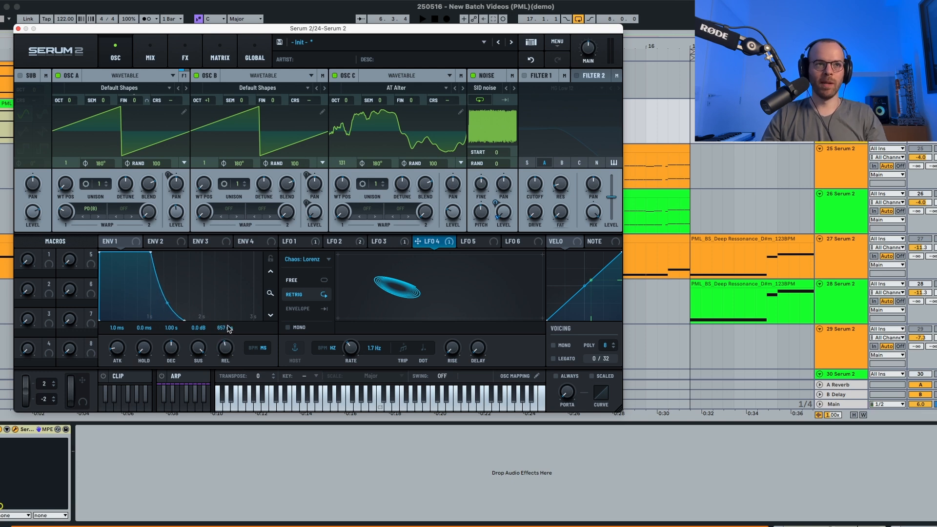
pyautogui.press('space')
pyautogui.scroll(-2, 228, 329)
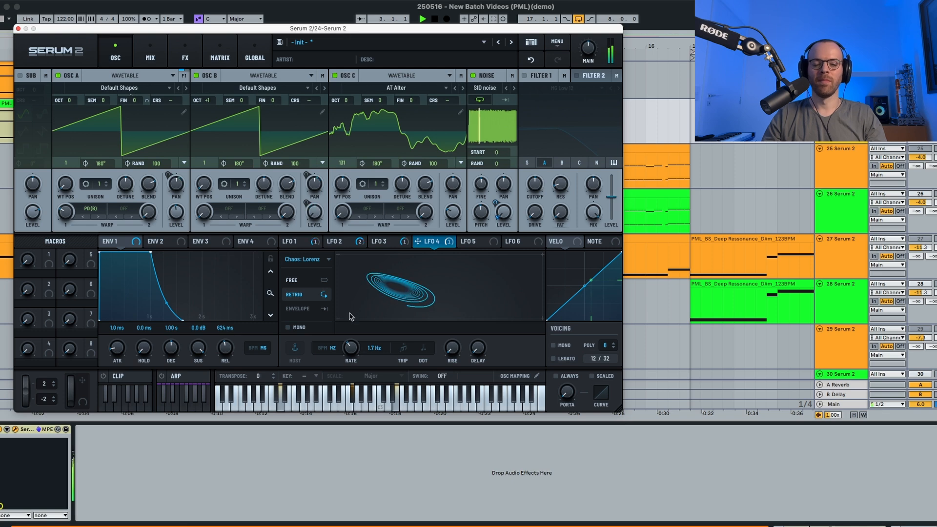
pyautogui.press('space')
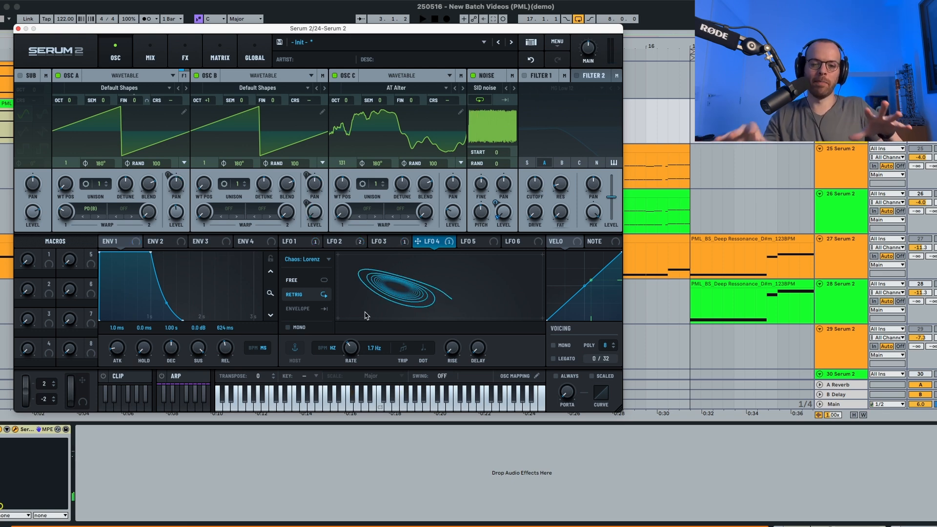
pyautogui.press('space')
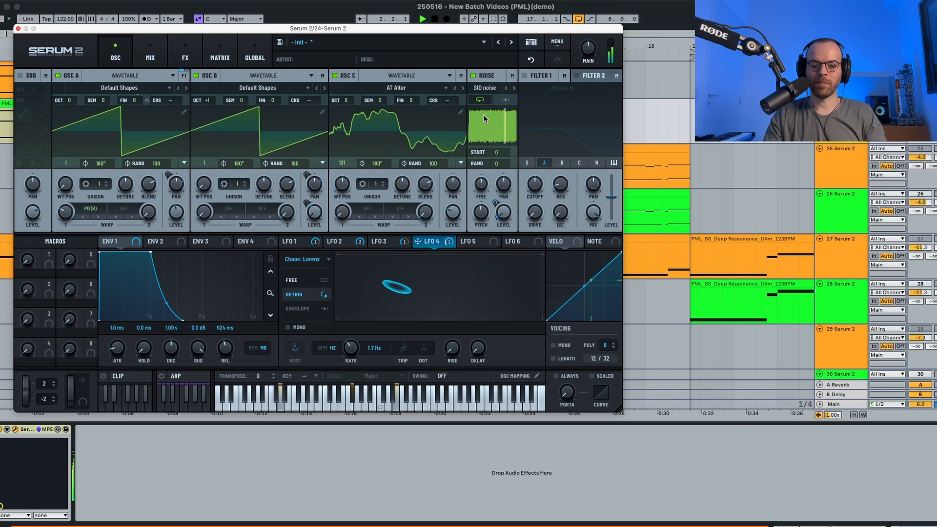
pyautogui.press('space')
# Enable filter 1 with the MG Low 18 type and route oscillators B and C through it
pyautogui.click(524, 76)
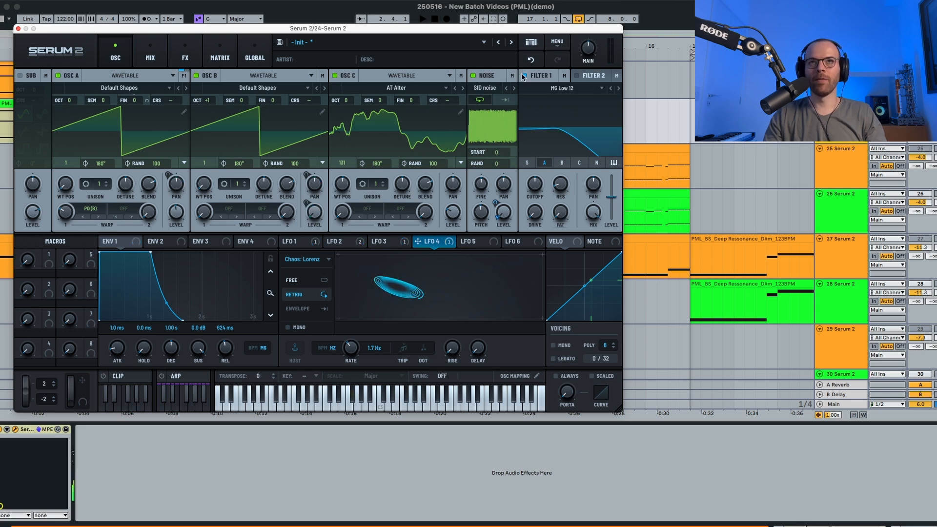
pyautogui.click(619, 88)
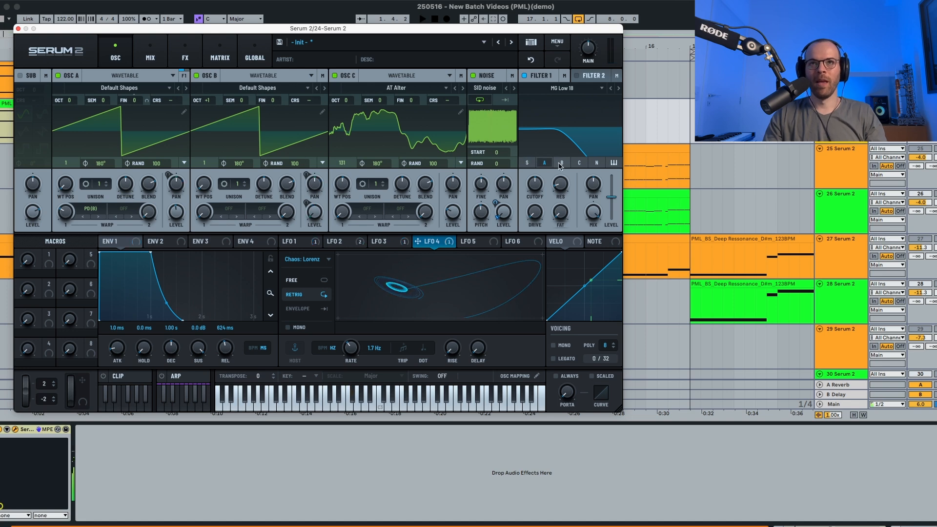
pyautogui.press('space')
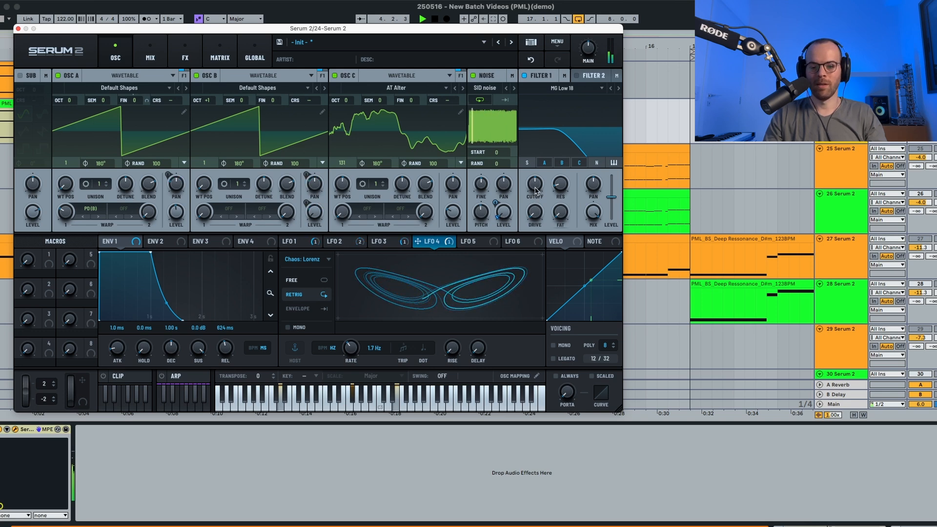
# Assign LFO 4's X output to filter 1's cutoff and audition the chord movement
pyautogui.moveTo(536, 187)
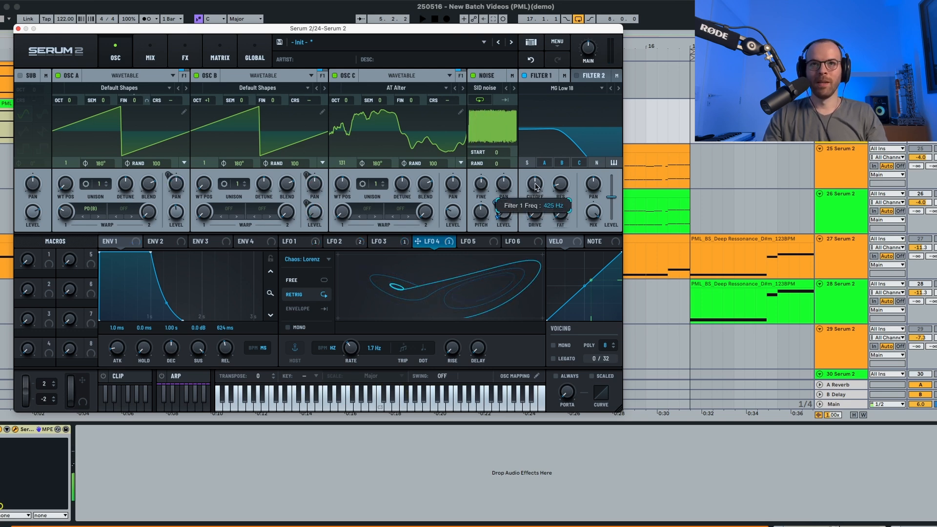
pyautogui.press('space')
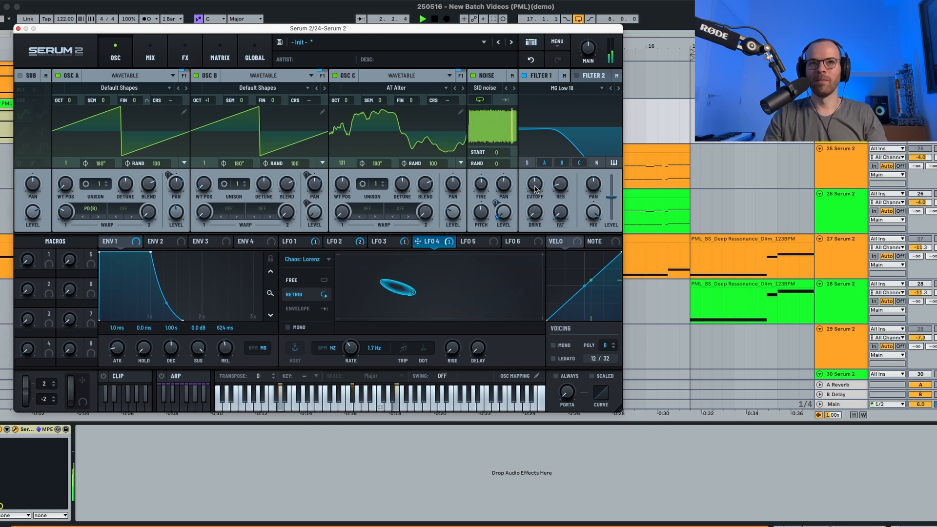
pyautogui.press('space')
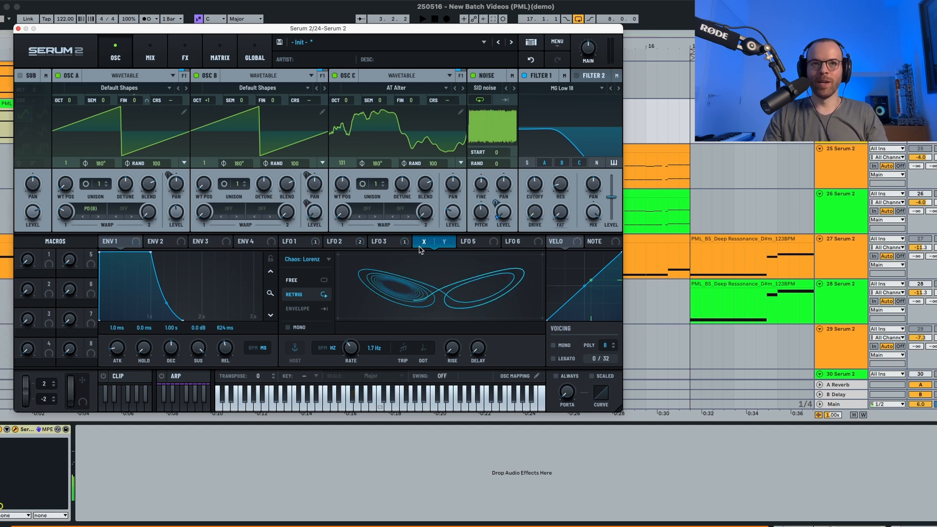
pyautogui.moveTo(423, 243)
pyautogui.mouseDown()
pyautogui.moveTo(516, 191)
pyautogui.moveTo(526, 175)
pyautogui.moveTo(525, 195)
pyautogui.mouseUp()
pyautogui.press('space')
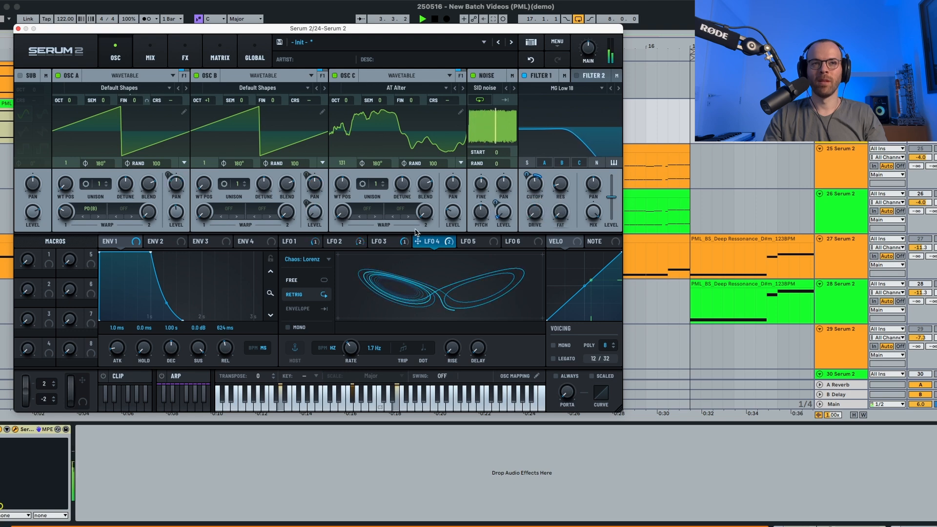
pyautogui.moveTo(381, 240)
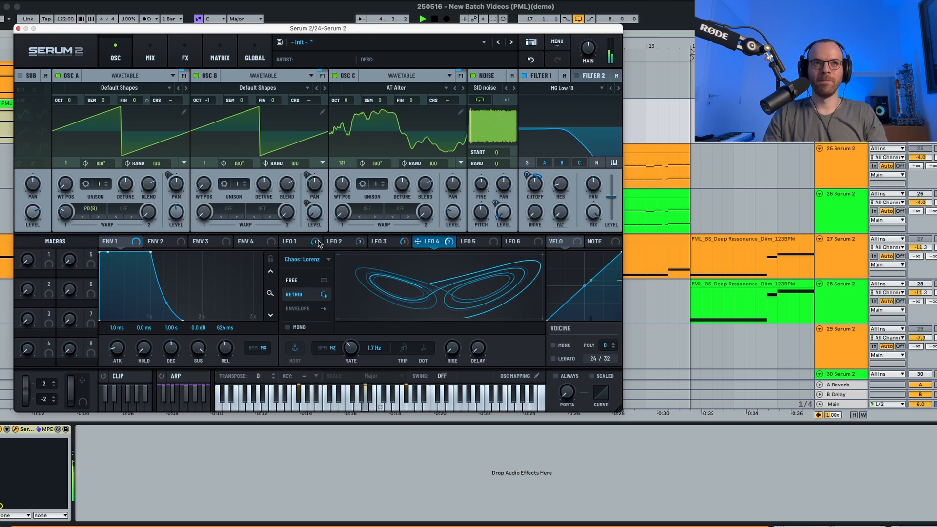
pyautogui.press('space')
# Add LFO 1 as a second modulation source on filter 1's cutoff and listen to the chords
pyautogui.moveTo(293, 243); pyautogui.dragTo(524, 204)
pyautogui.press('space')
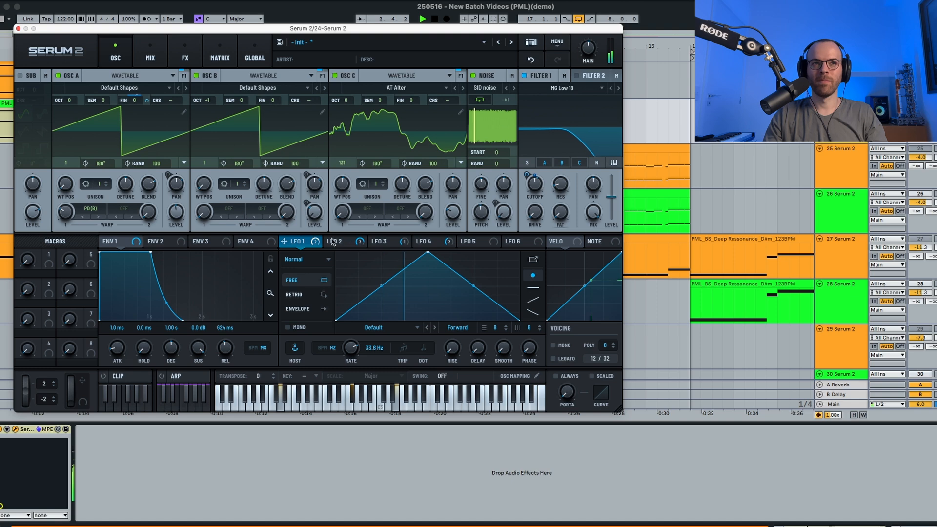
pyautogui.press('space')
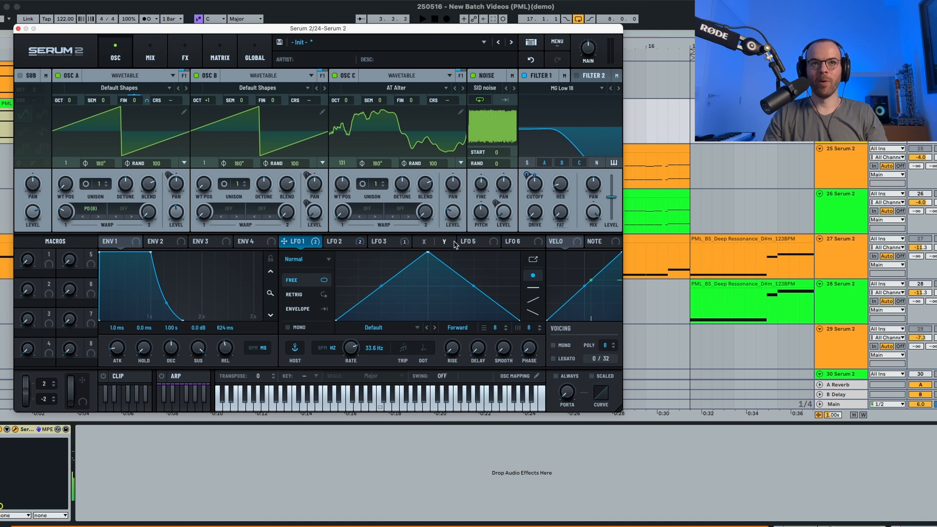
# Assign LFO 5 to filter 1's cutoff and start auditioning the chords
pyautogui.click(473, 243)
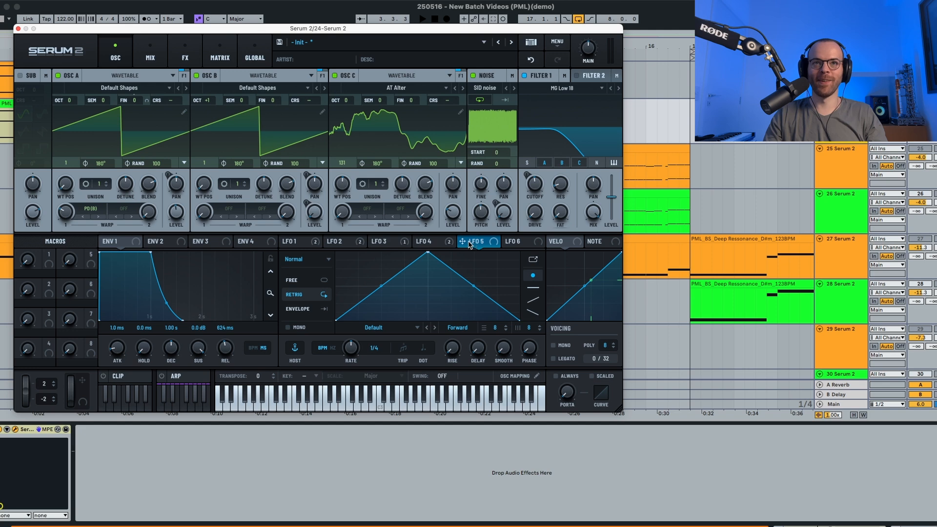
pyautogui.moveTo(469, 245); pyautogui.dragTo(527, 180)
pyautogui.moveTo(527, 198)
pyautogui.press('space')
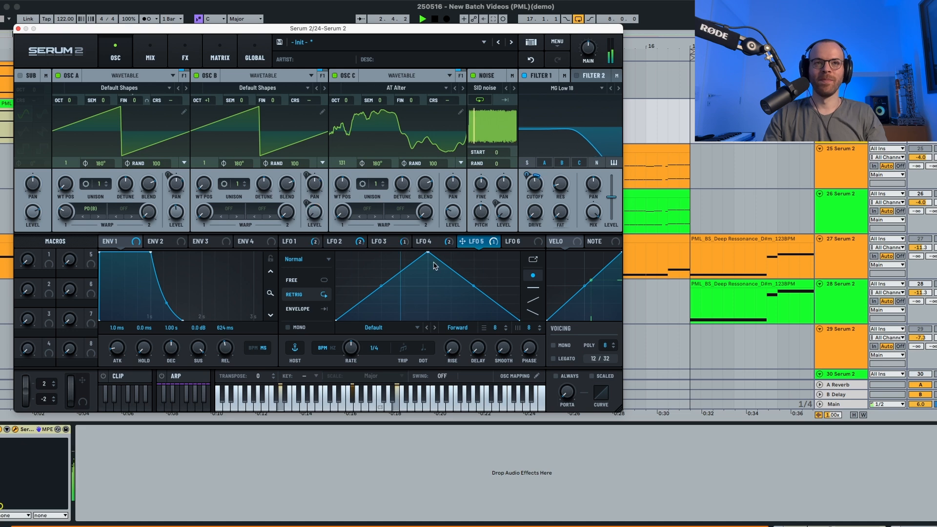
# Reshape LFO 5 into a quick rise to an early peak followed by a steep concave decay
pyautogui.moveTo(429, 253); pyautogui.dragTo(362, 242)
pyautogui.press('space')
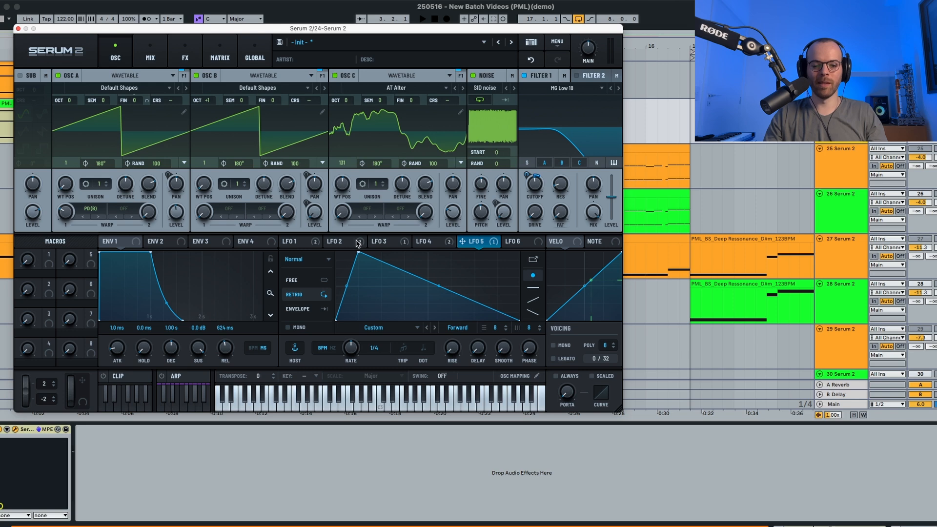
pyautogui.press('space')
pyautogui.moveTo(359, 244); pyautogui.dragTo(351, 246)
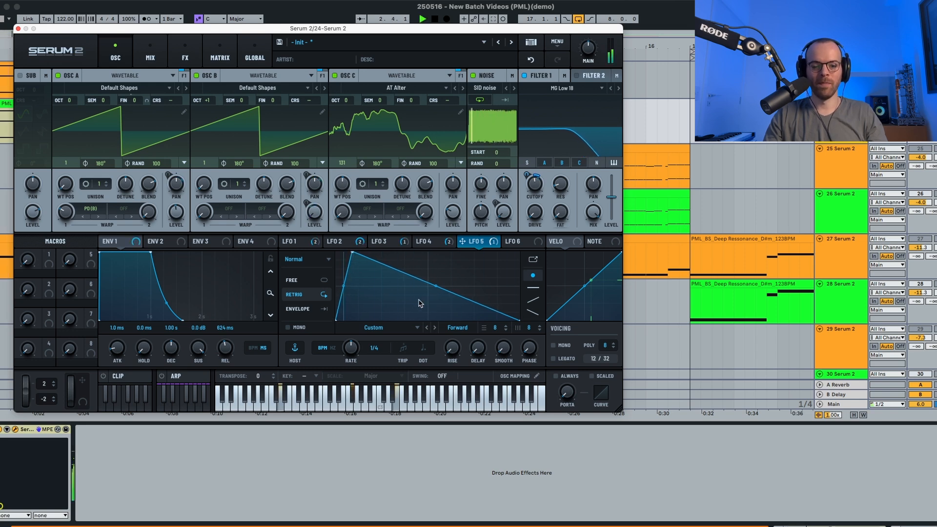
pyautogui.moveTo(435, 286); pyautogui.dragTo(437, 302)
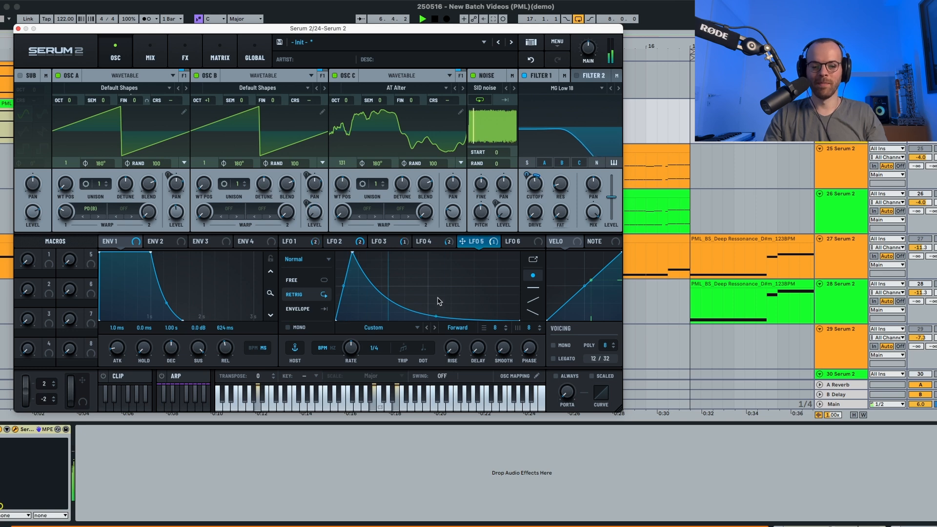
pyautogui.press('space')
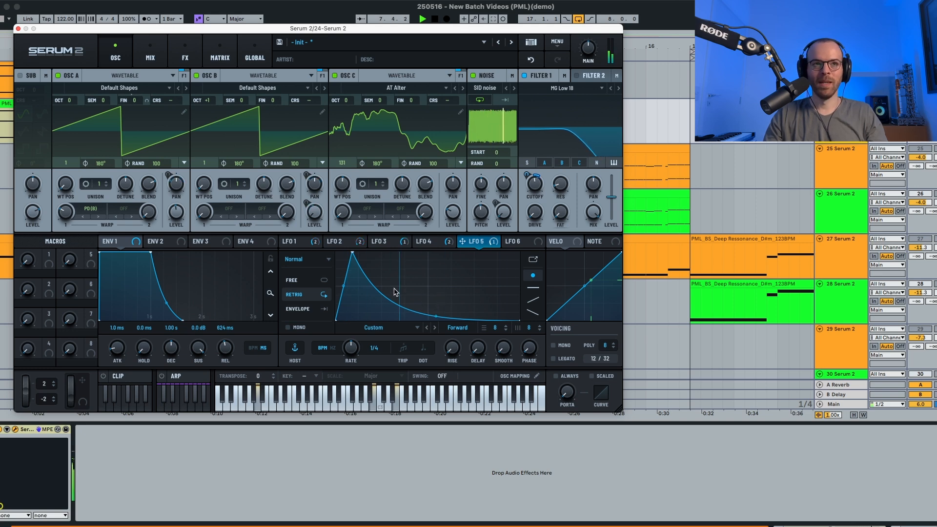
# Switch LFO 5 to Envelope mode with a rate of 0.4 Hz and audition the filtered chords
pyautogui.click(296, 309)
pyautogui.press('space')
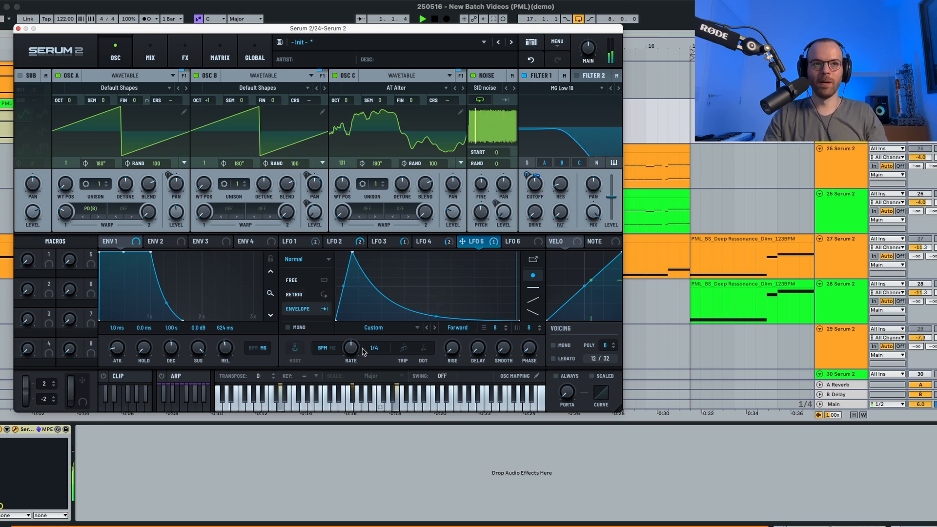
pyautogui.click(332, 348)
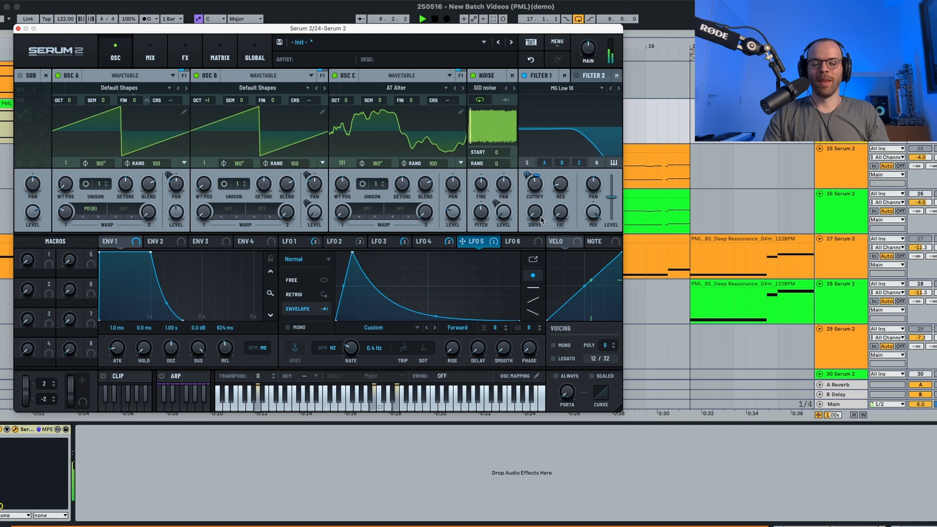
pyautogui.press('space')
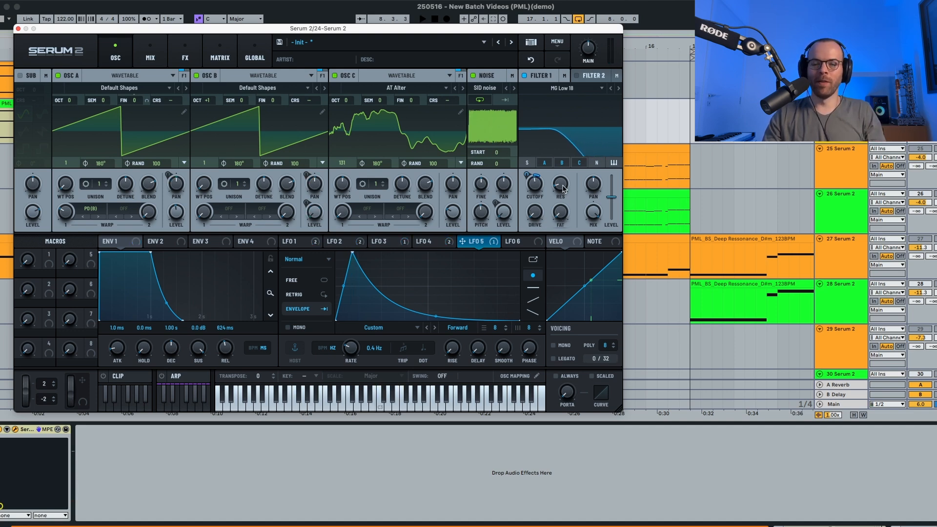
pyautogui.moveTo(563, 186)
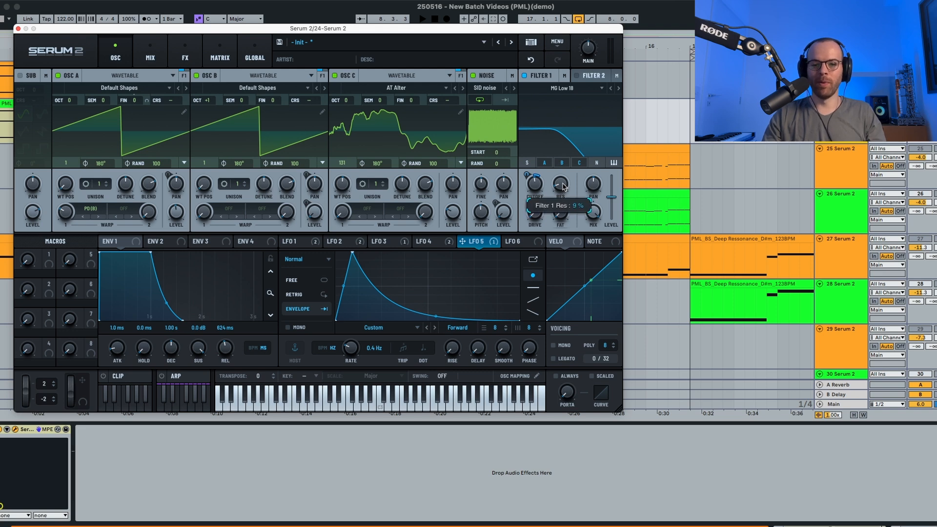
pyautogui.press('space')
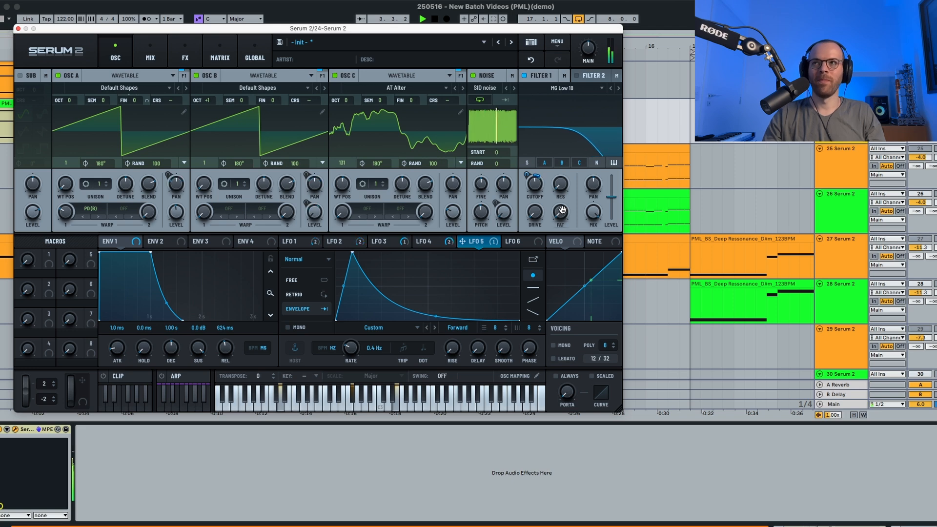
# Add a Distortion effect to the main effects chain and play the chords through it
pyautogui.click(185, 58)
pyautogui.press('space')
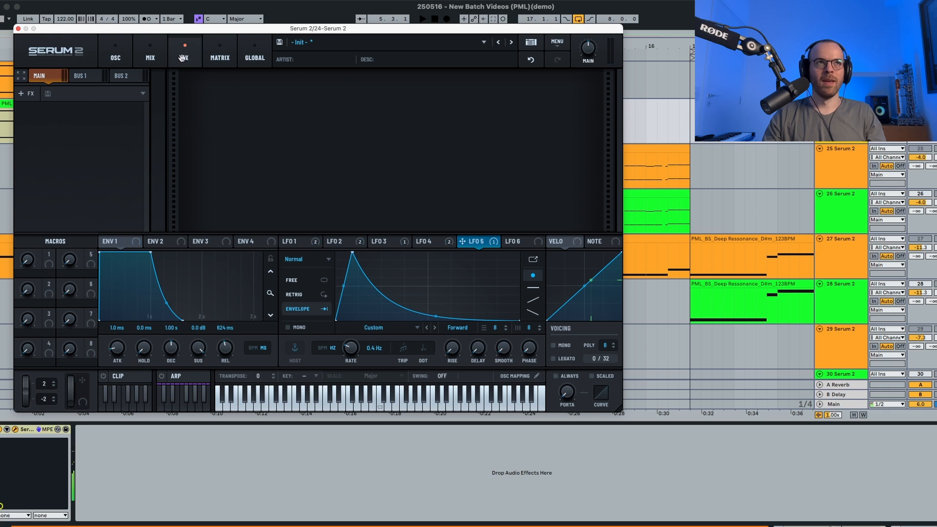
pyautogui.click(32, 94)
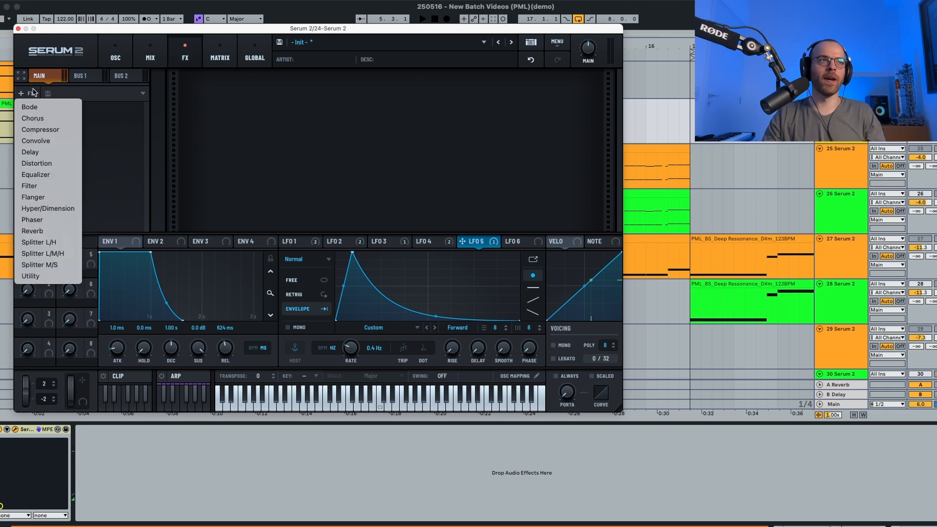
pyautogui.click(47, 165)
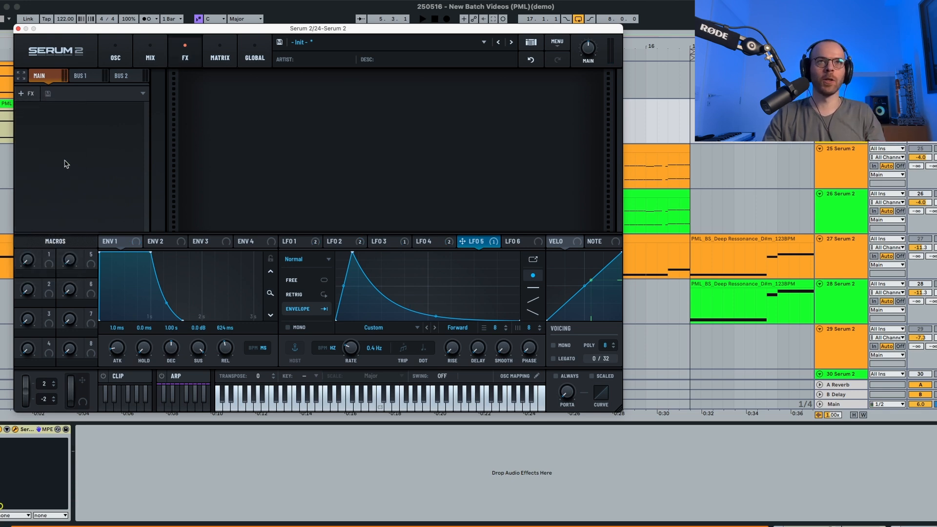
pyautogui.press('space')
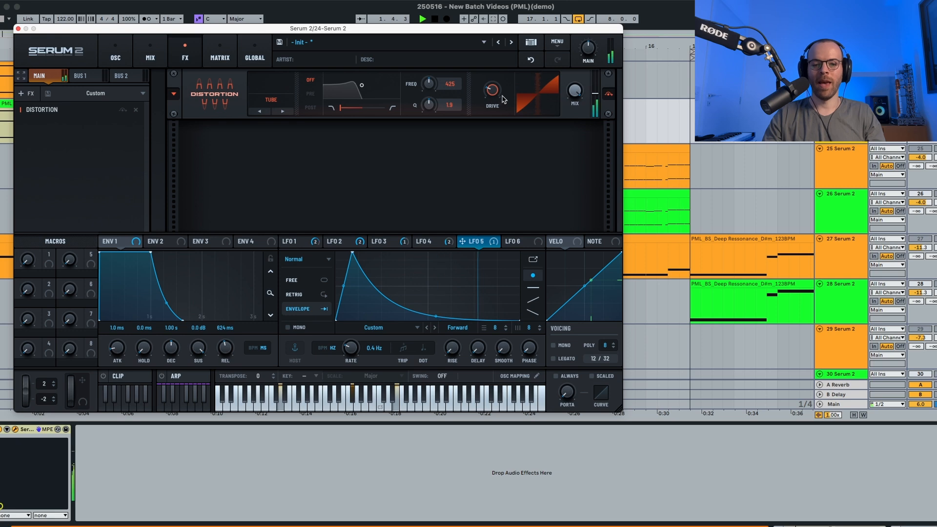
# Lower the distortion's wet mix to about 37% while checking the sound
pyautogui.moveTo(498, 94)
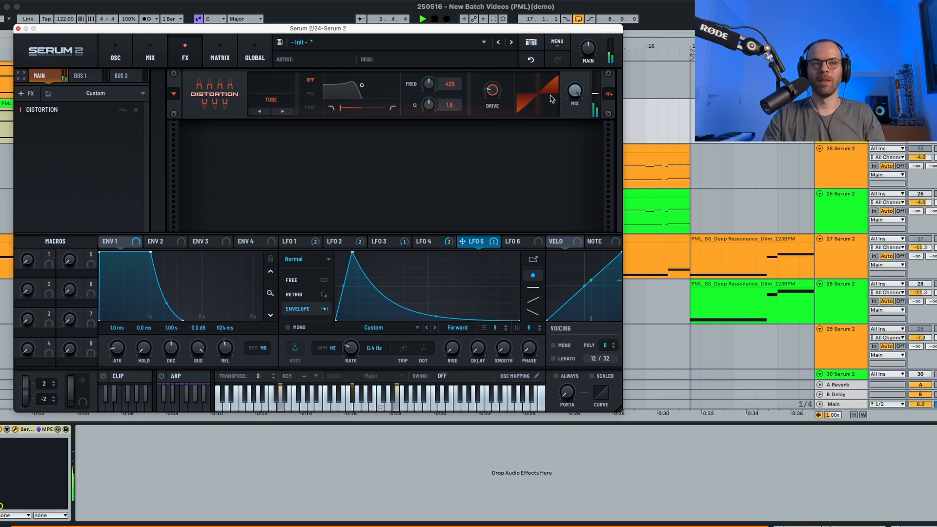
pyautogui.press('space')
pyautogui.moveTo(575, 93)
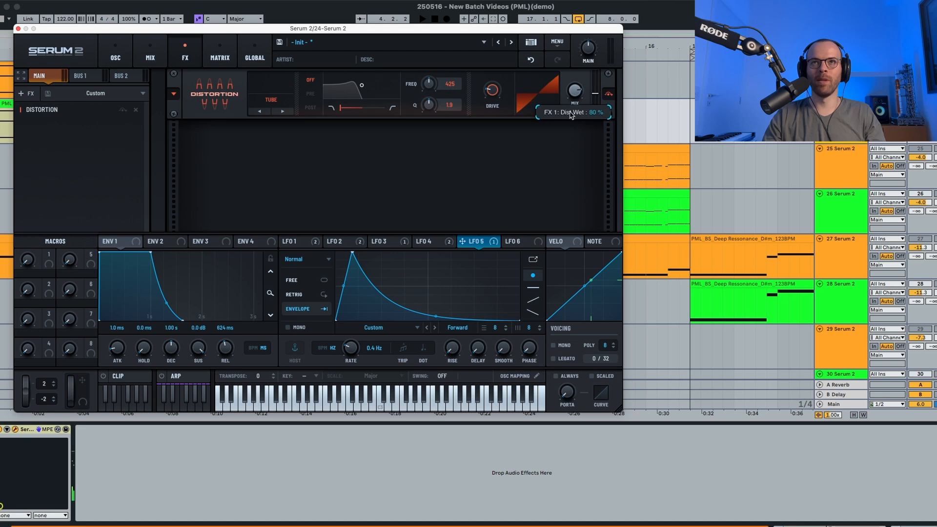
pyautogui.press('space')
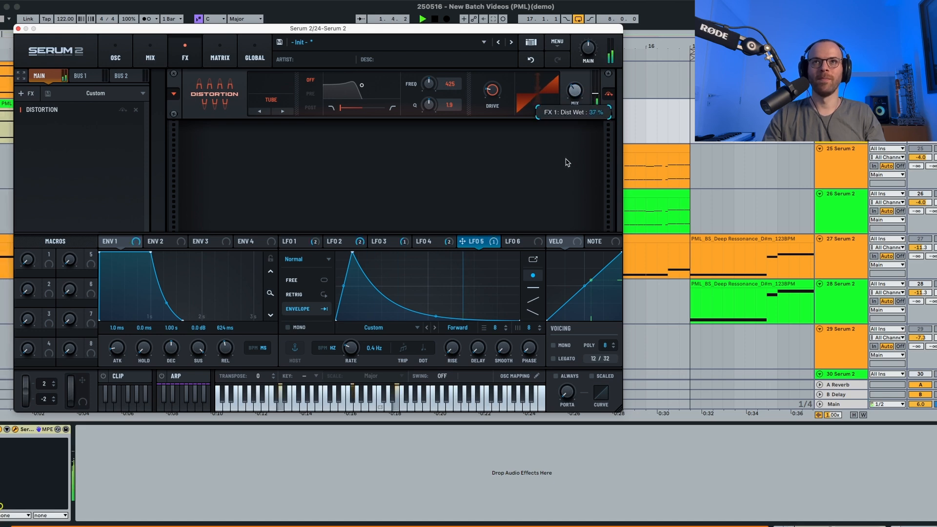
pyautogui.press('space')
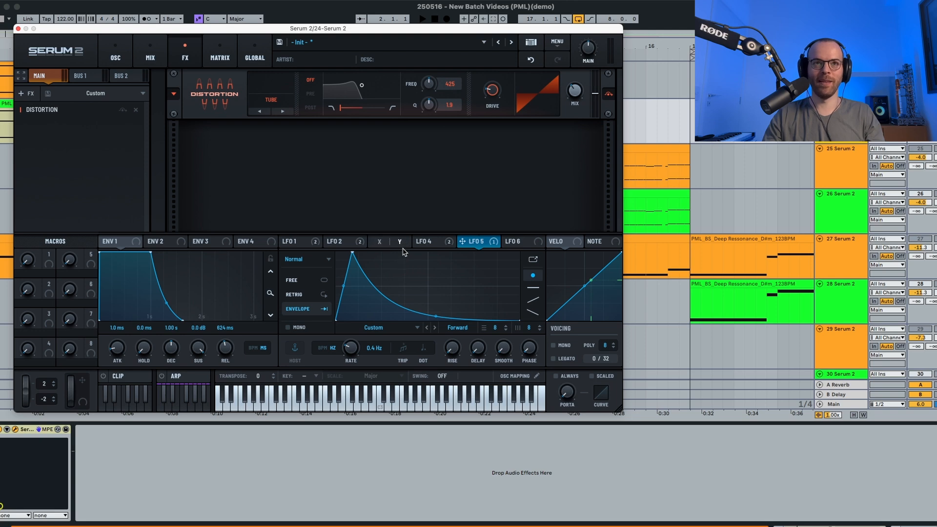
# Assign LFO 4's X output to the distortion drive and audition the modulated saturation
pyautogui.click(424, 244)
pyautogui.moveTo(424, 246); pyautogui.dragTo(483, 109)
pyautogui.press('space')
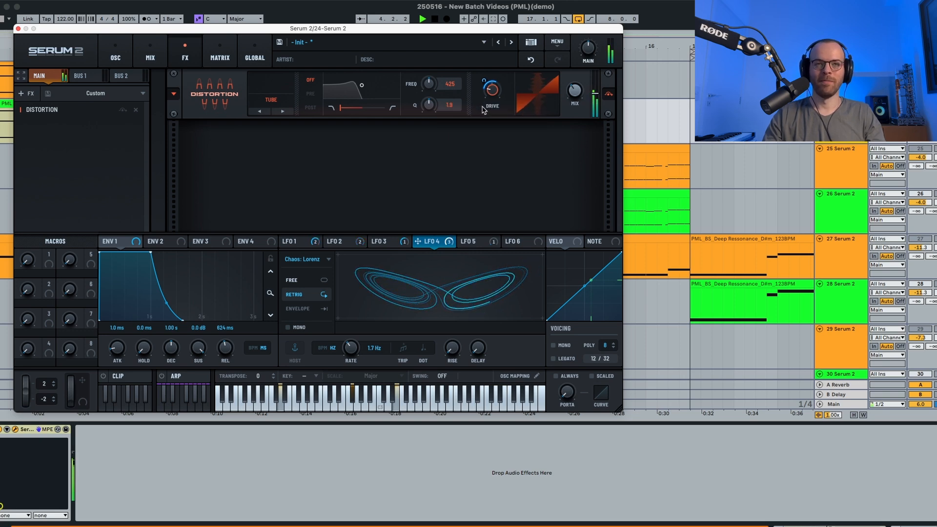
pyautogui.press('space')
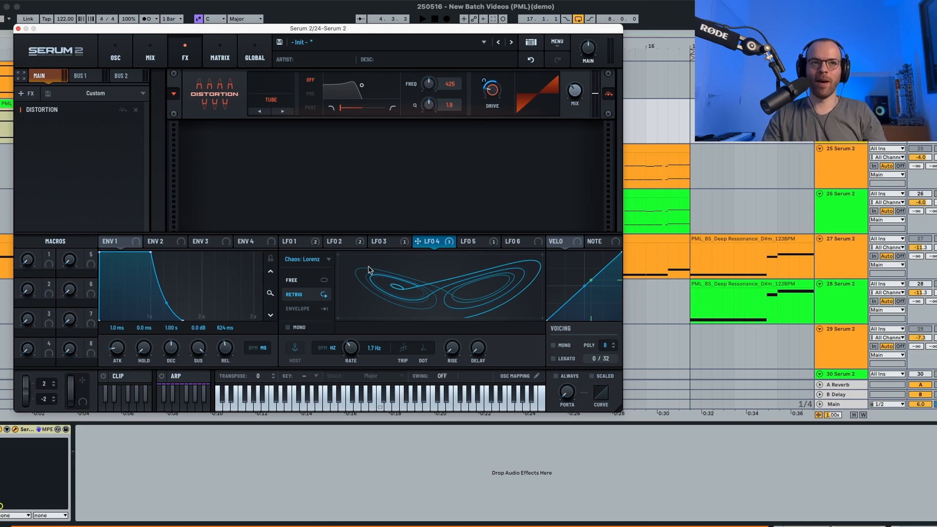
pyautogui.press('space')
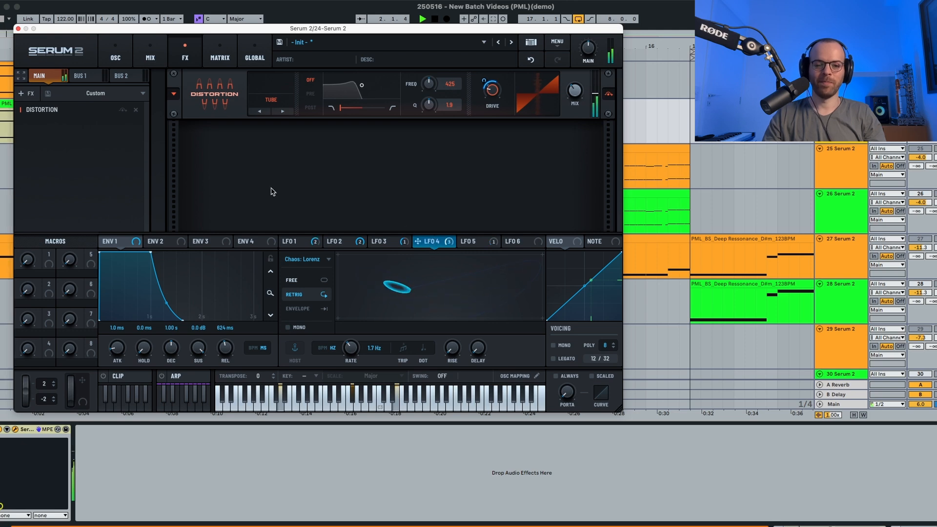
# Add a Delay effect after the distortion in the main effects chain
pyautogui.click(27, 93)
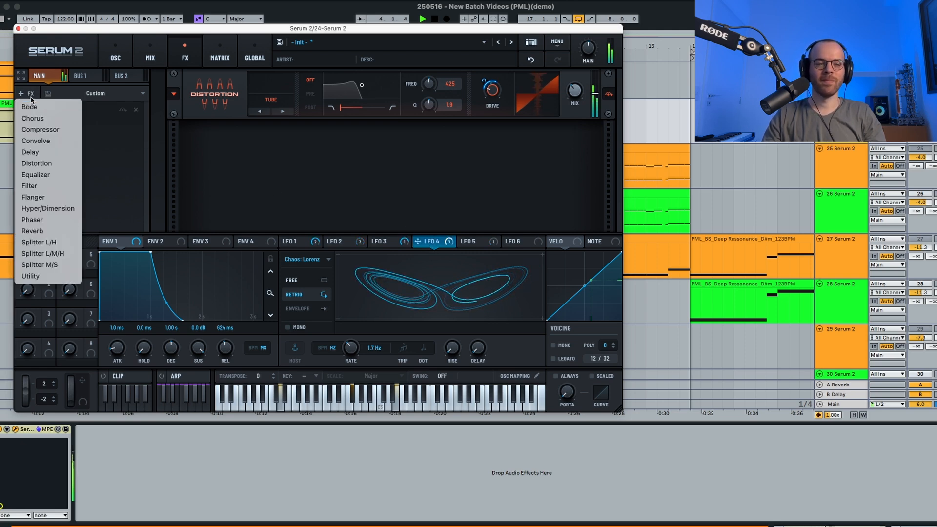
pyautogui.click(30, 97)
pyautogui.press('space')
pyautogui.click(30, 96)
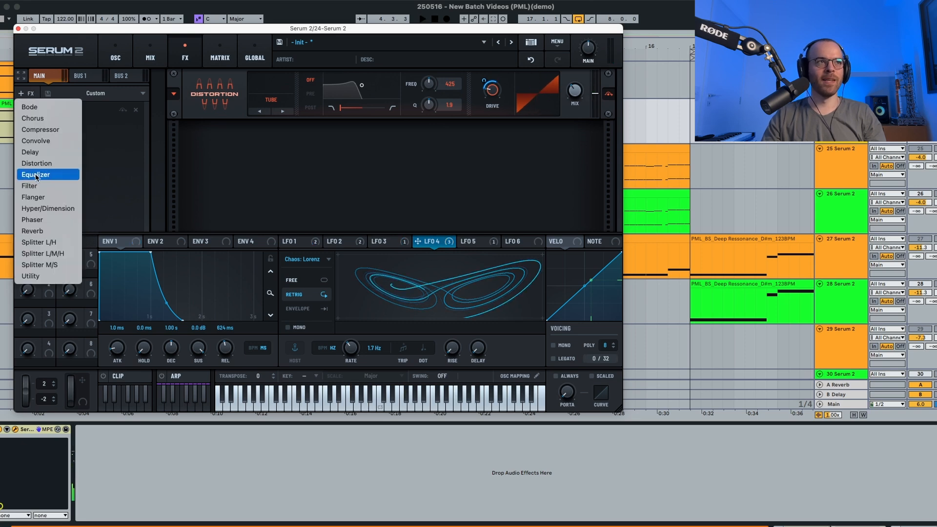
pyautogui.click(30, 152)
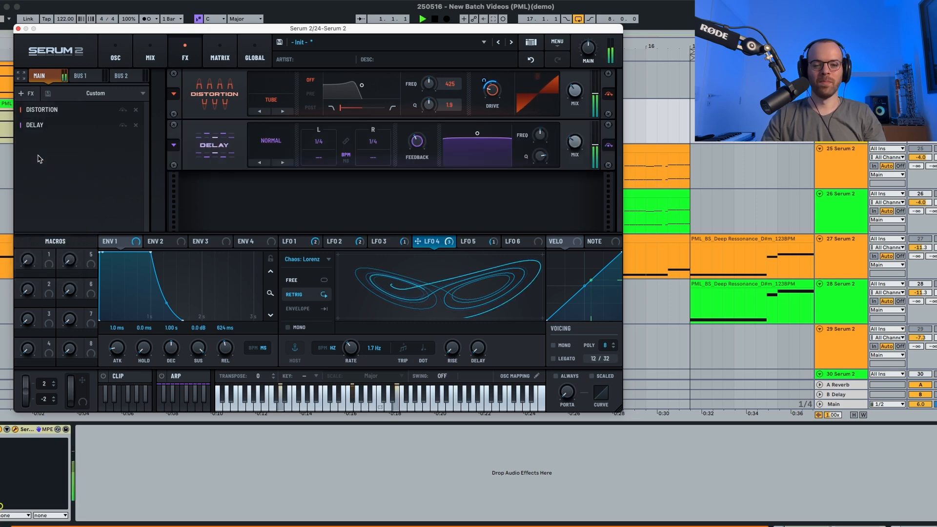
# Raise the delay feedback and set the delay's filter frequency to 718 Hz while listening
pyautogui.press('space')
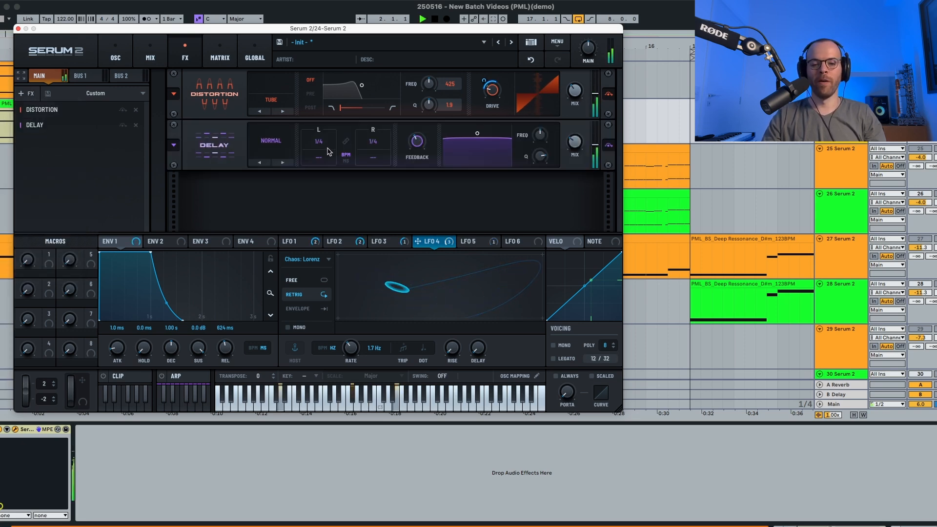
pyautogui.moveTo(419, 148); pyautogui.dragTo(423, 117)
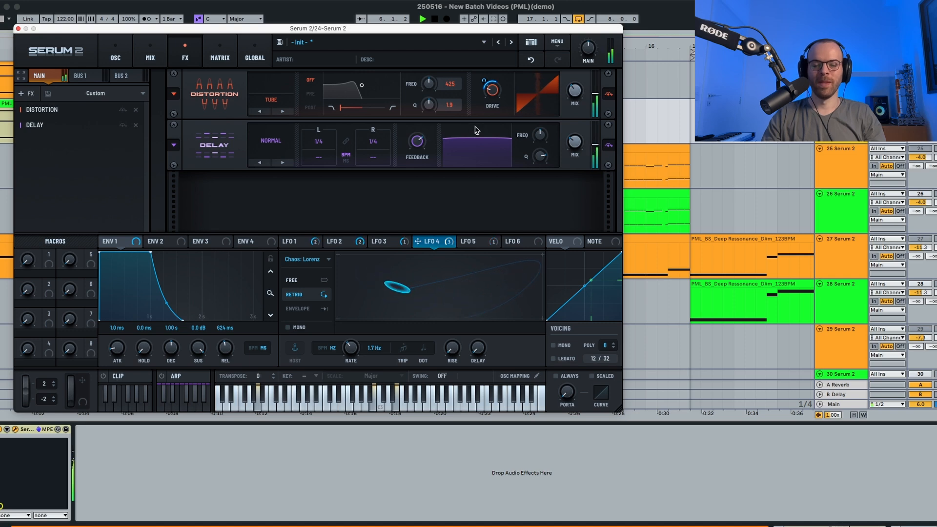
pyautogui.moveTo(546, 140); pyautogui.dragTo(546, 140)
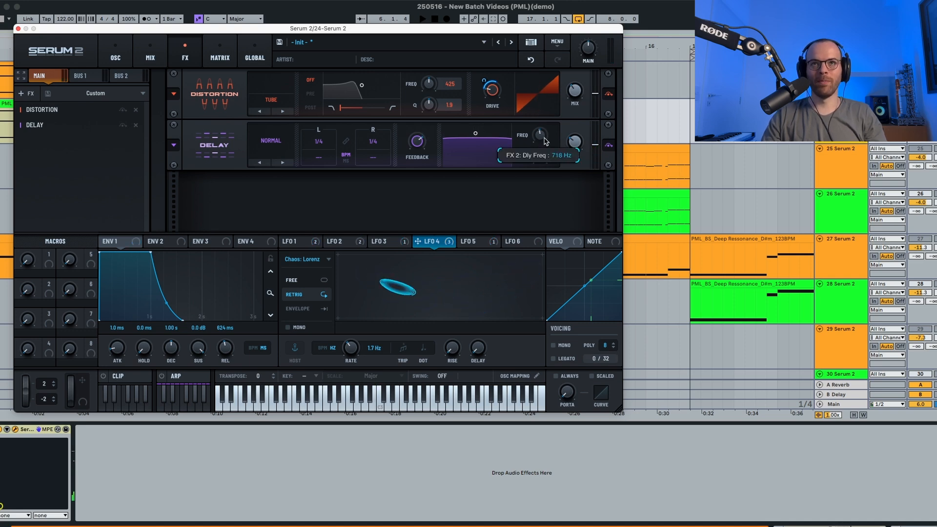
# Narrow the delay's filter band to a peak and set the delay's wet mix to about 24% while listening
pyautogui.press('space')
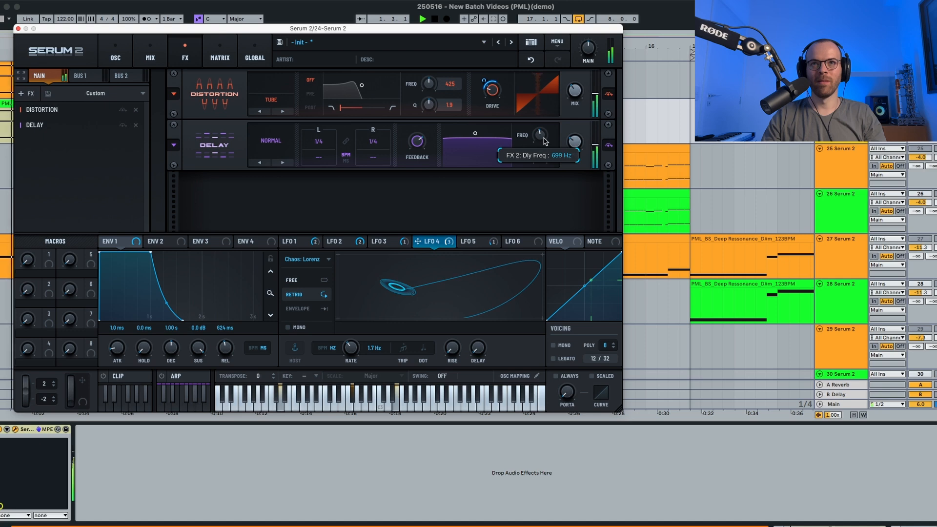
pyautogui.moveTo(544, 138); pyautogui.dragTo(545, 268)
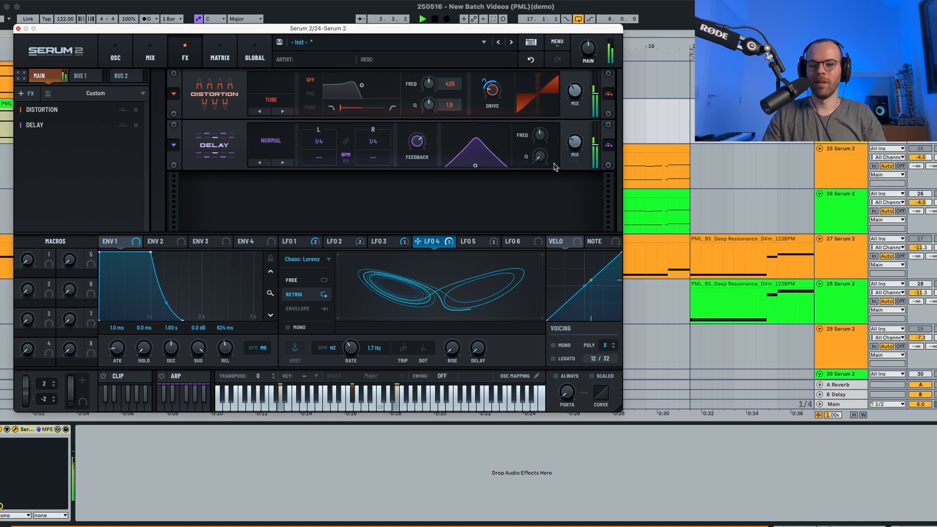
pyautogui.moveTo(573, 145)
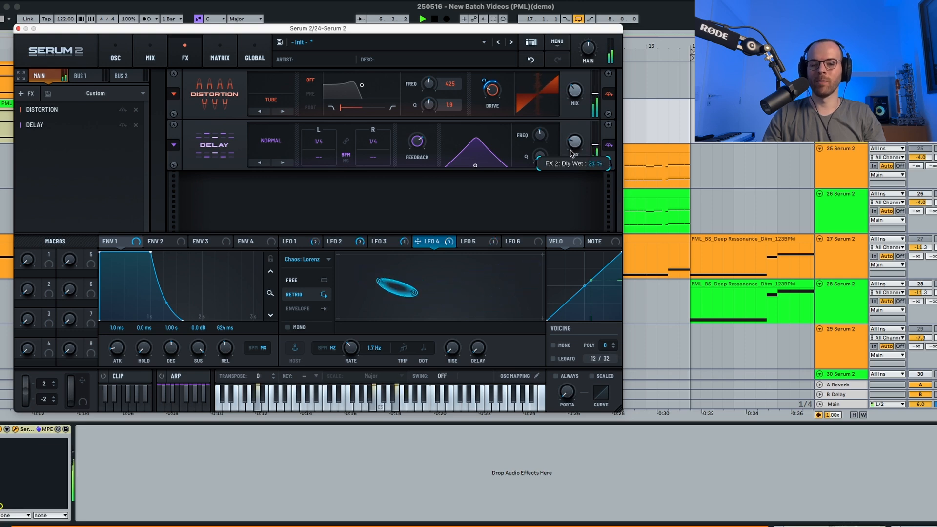
pyautogui.press('space')
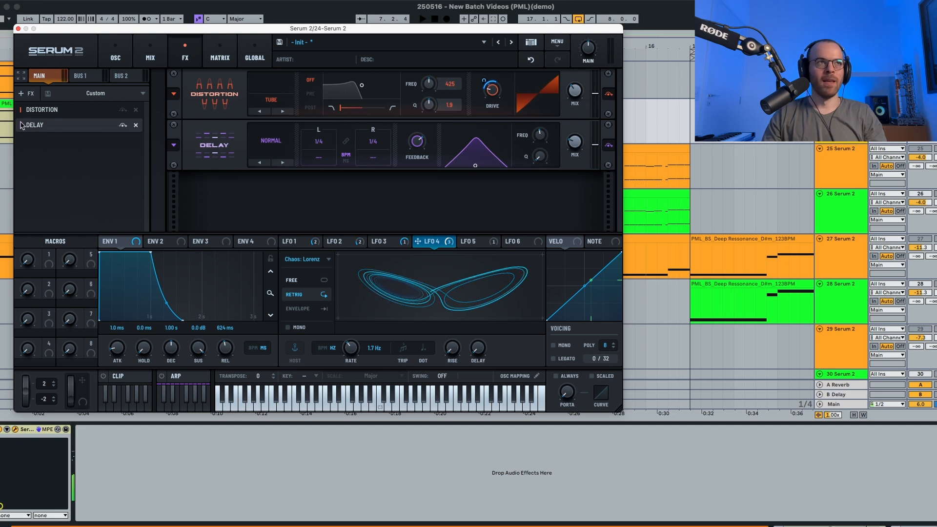
# Add a Reverb effect after the delay in the main effects chain and audition it
pyautogui.click(28, 94)
pyautogui.click(48, 231)
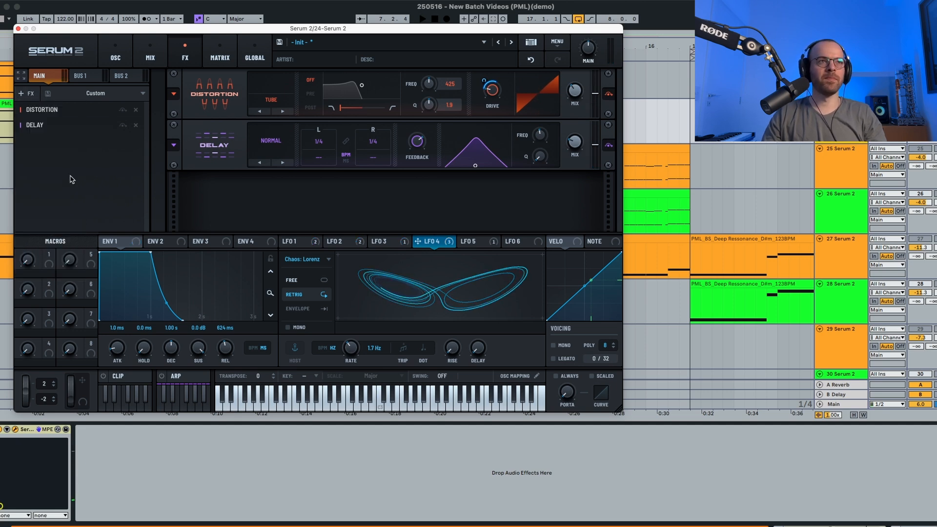
pyautogui.press('space')
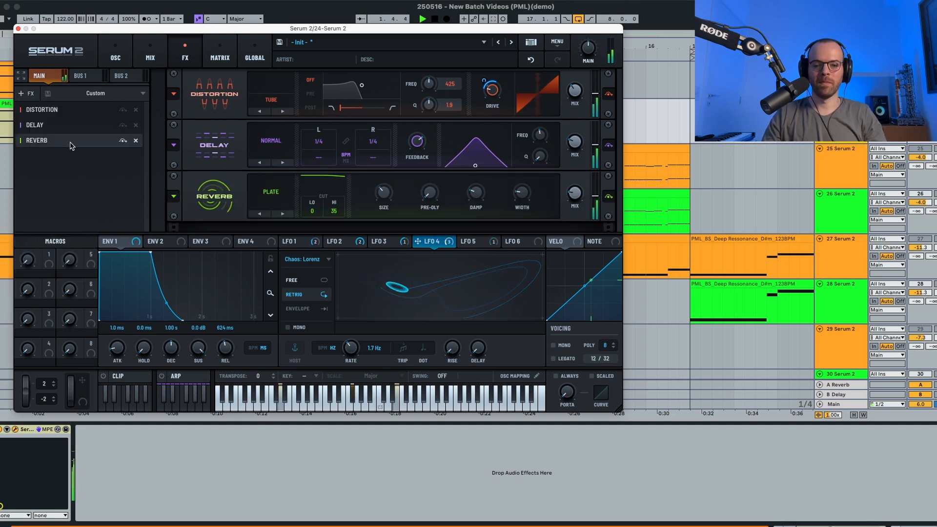
pyautogui.press('space')
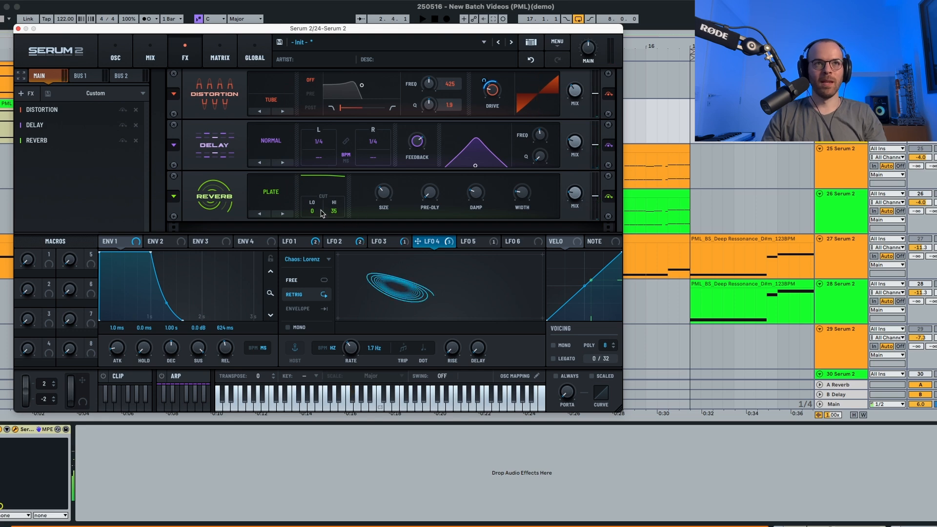
# Raise the reverb's low cut to about 50 and switch its type to Hall while listening
pyautogui.moveTo(312, 211); pyautogui.dragTo(323, 149)
pyautogui.press('space')
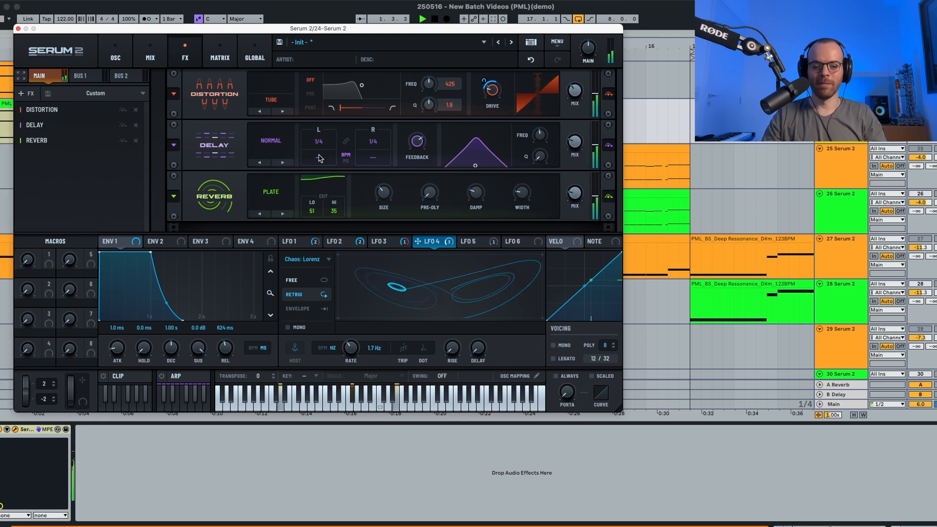
pyautogui.click(283, 214)
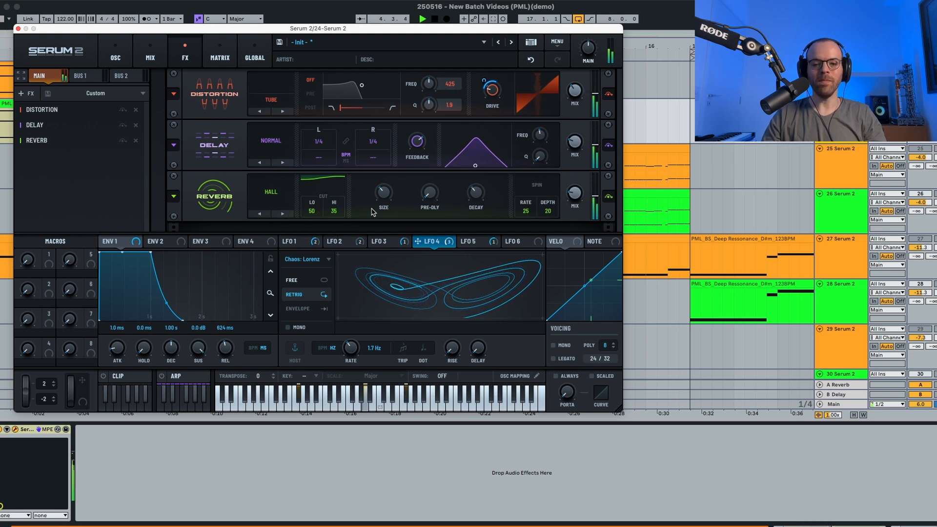
pyautogui.press('space')
# Increase the Hall reverb's size and decay while auditioning the chords
pyautogui.moveTo(383, 194); pyautogui.dragTo(383, 185)
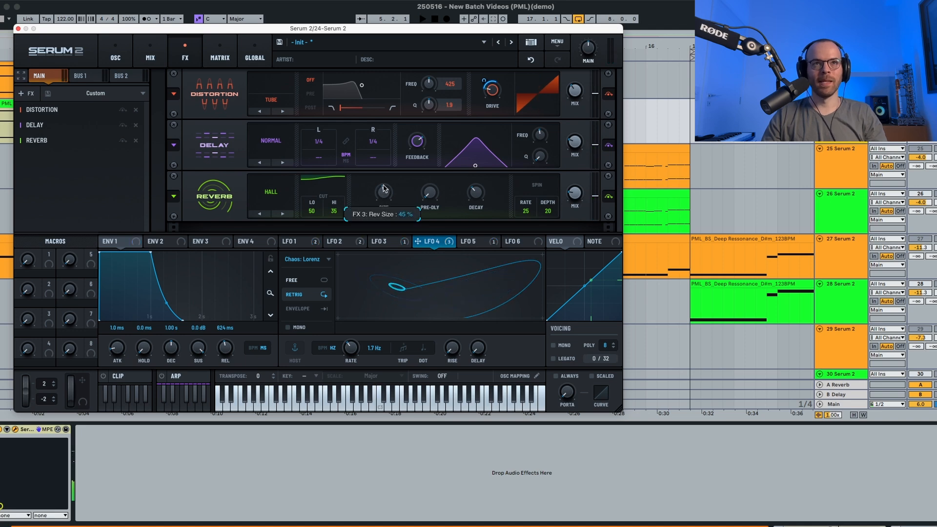
pyautogui.press('space')
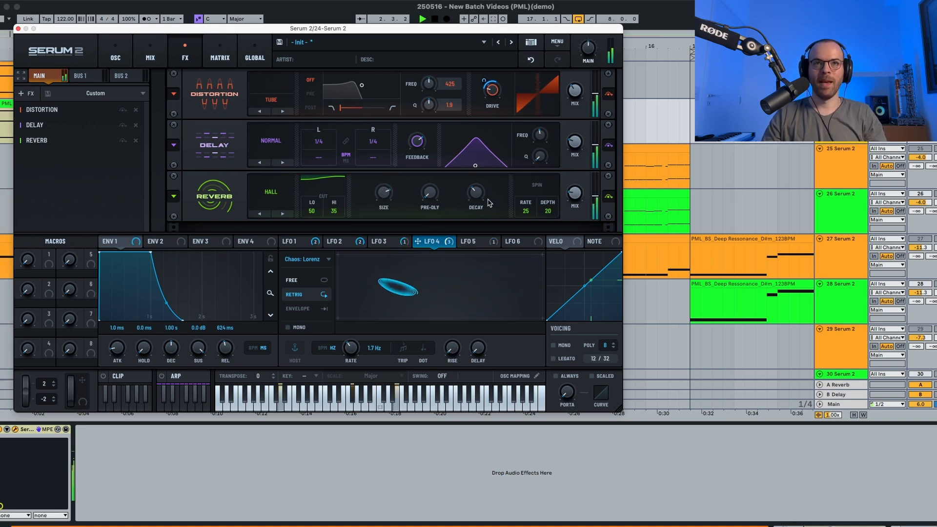
pyautogui.moveTo(477, 199)
pyautogui.scroll(2, 478, 191)
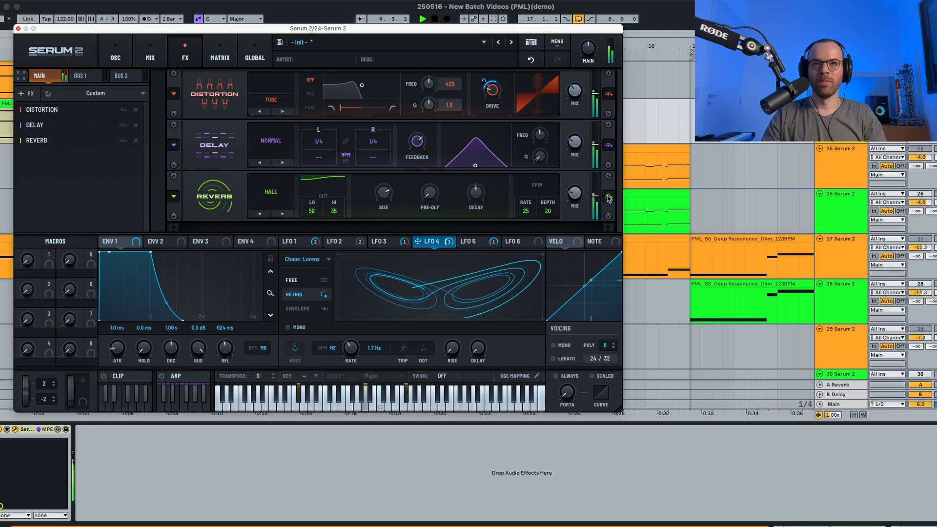
pyautogui.press('space')
pyautogui.moveTo(579, 194)
pyautogui.press('space')
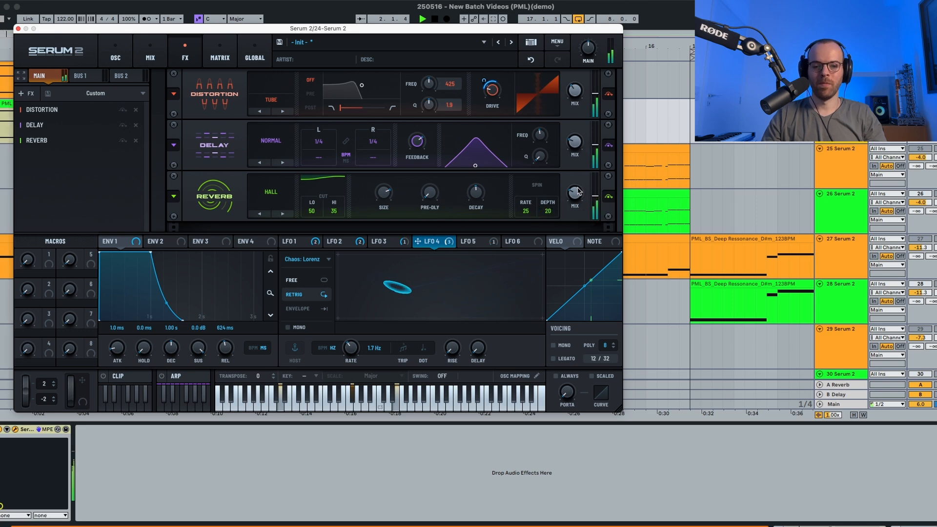
pyautogui.press('space')
# Add a Compressor after the reverb and set its threshold to -15.0 dB during playback
pyautogui.click(26, 93)
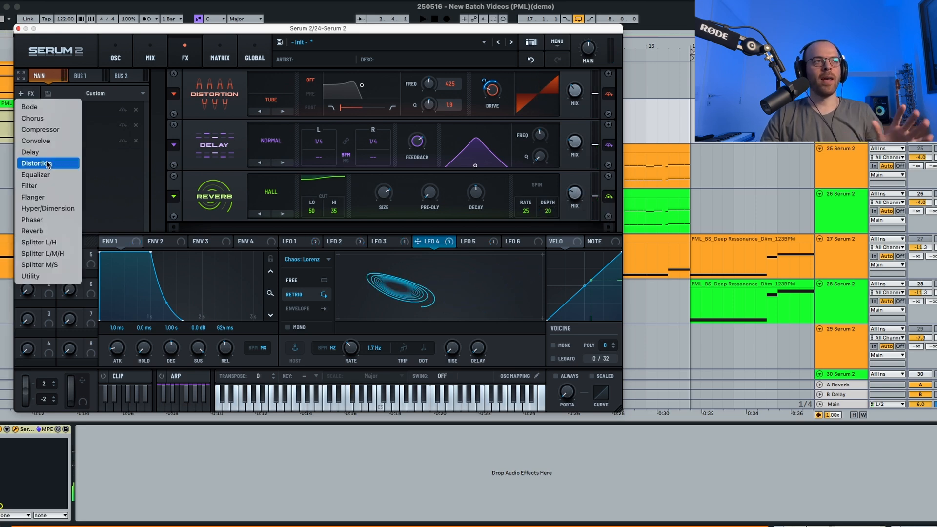
pyautogui.click(48, 133)
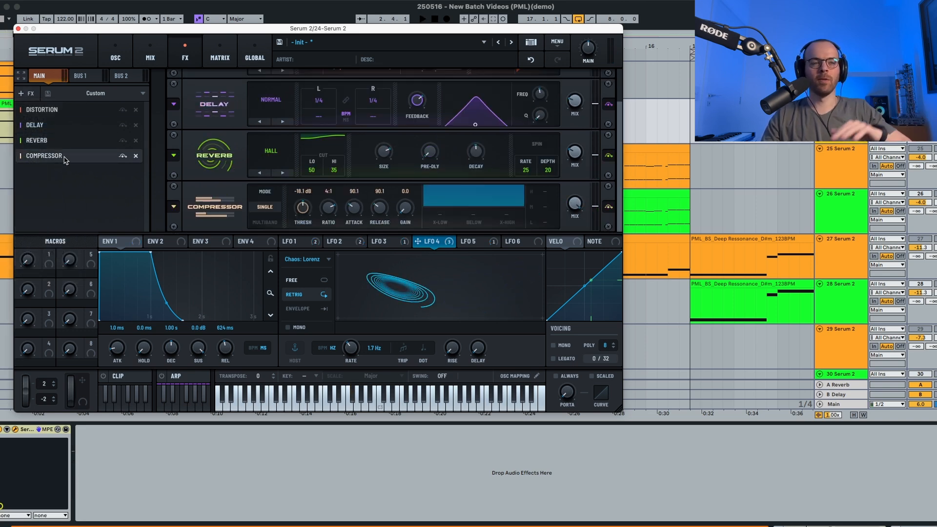
pyautogui.press('space')
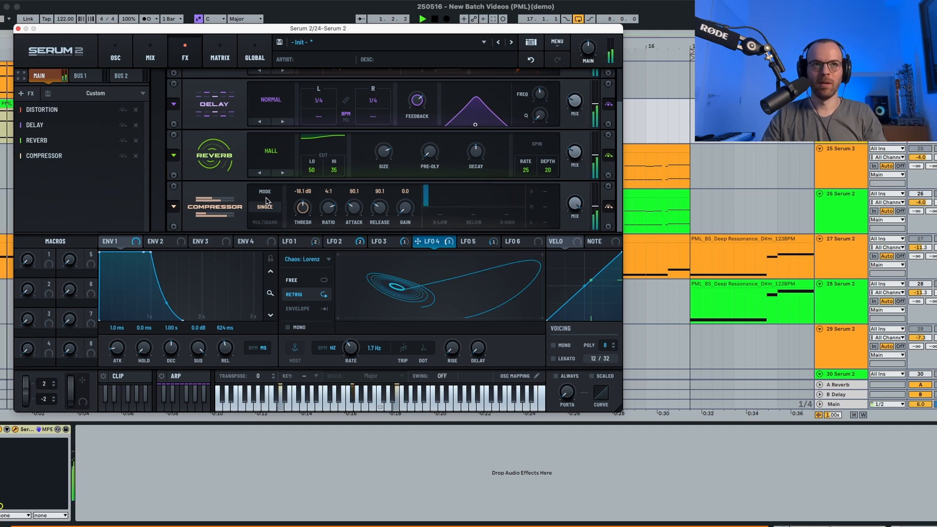
pyautogui.moveTo(303, 207); pyautogui.dragTo(304, 207)
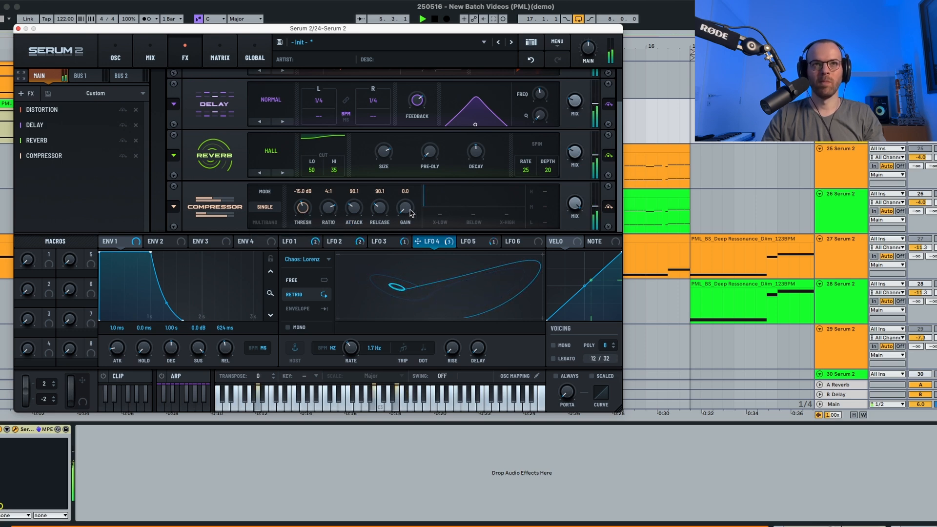
pyautogui.press('space')
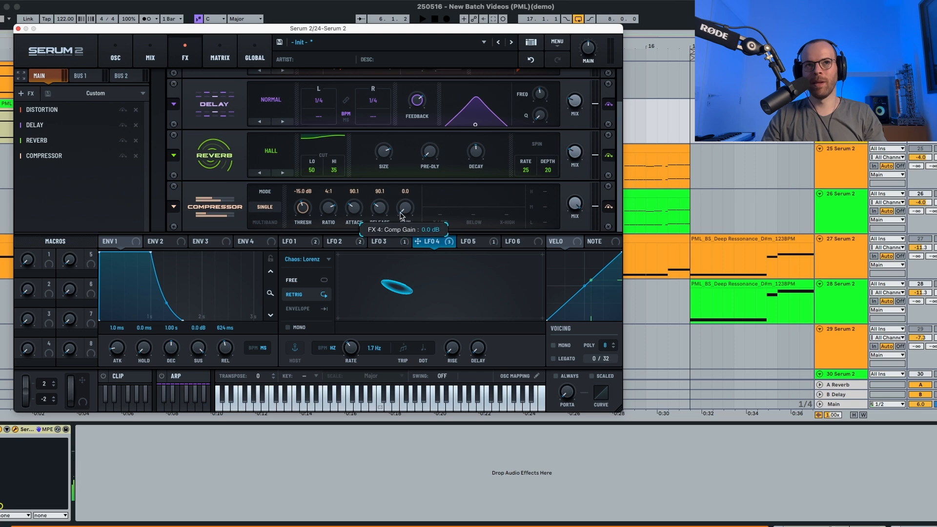
# Set the compressor's gain to 0.3 dB and adjust its mix while listening
pyautogui.scroll(2, 403, 214)
pyautogui.press('space')
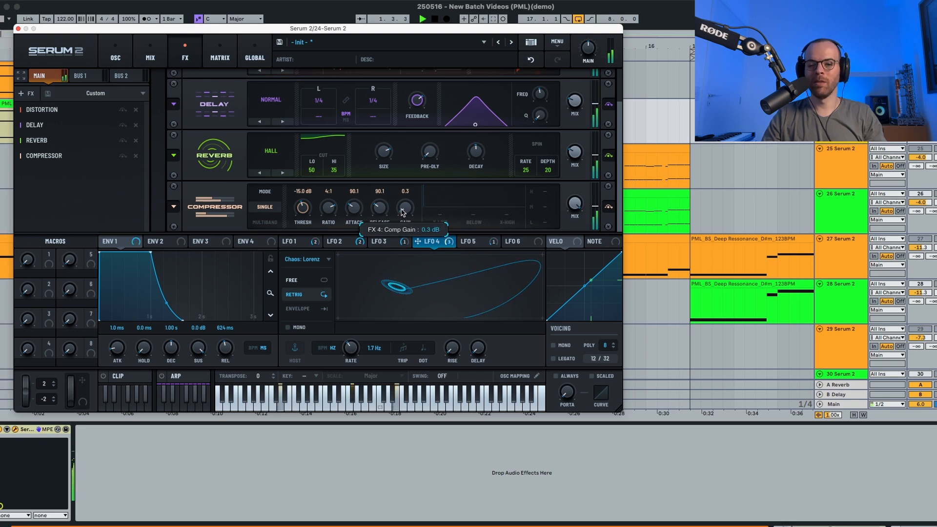
pyautogui.moveTo(574, 204); pyautogui.dragTo(567, 253)
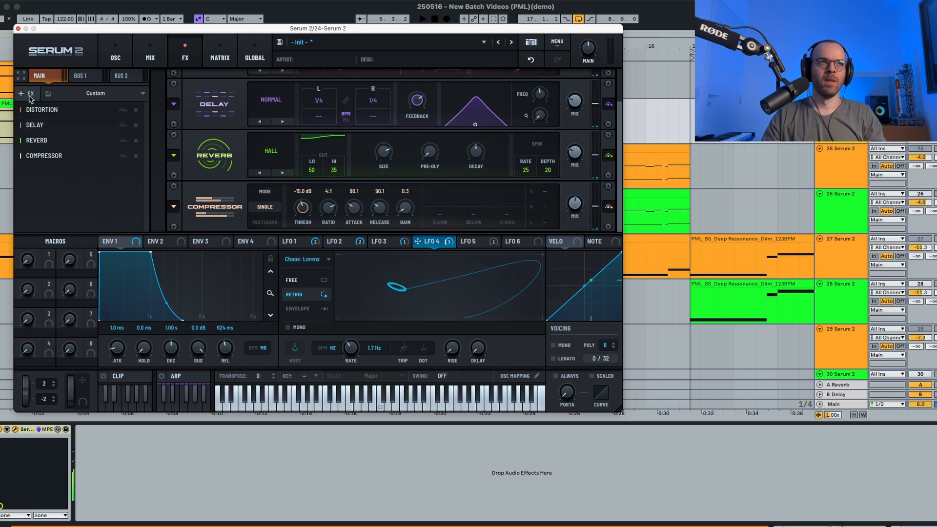
# Add a second Delay after the compressor and set it to Ping-Pong mode during playback
pyautogui.click(30, 96)
pyautogui.click(37, 154)
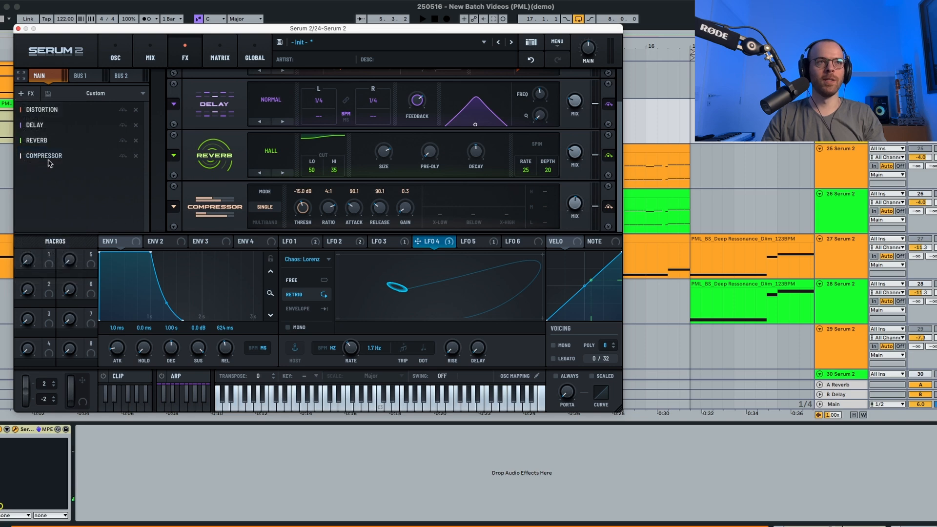
pyautogui.press('space')
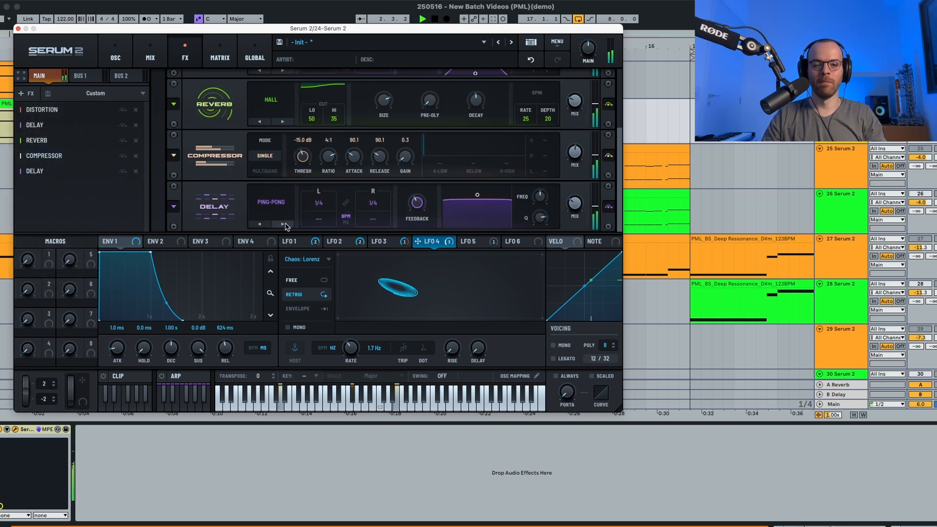
# Check the first delay's settings, and set the ping-pong delay to dotted 1/8 on the left channel and dotted 1/16 on the right
pyautogui.click(35, 125)
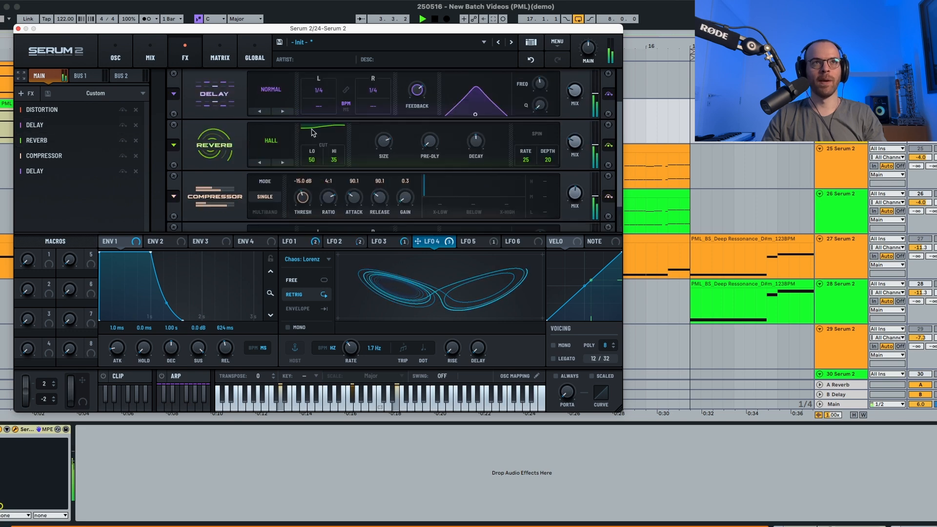
pyautogui.click(35, 171)
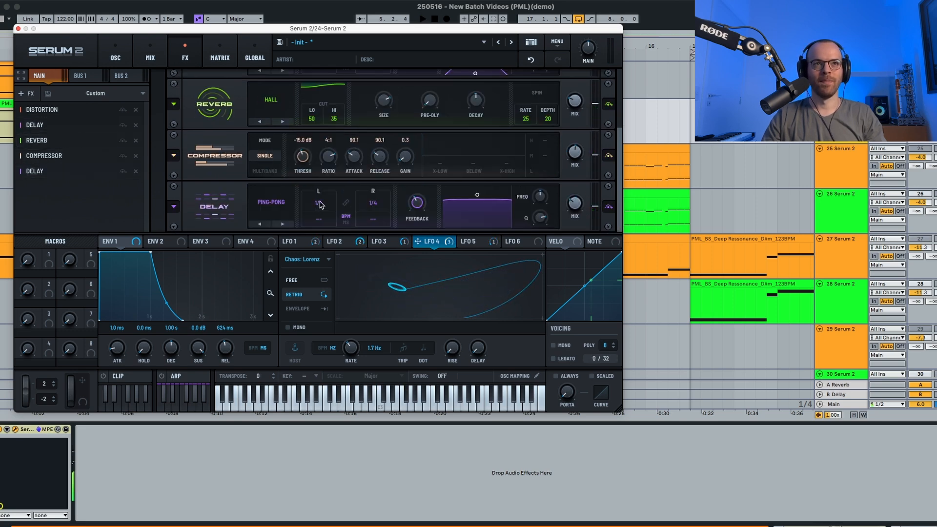
pyautogui.click(35, 125)
pyautogui.click(61, 170)
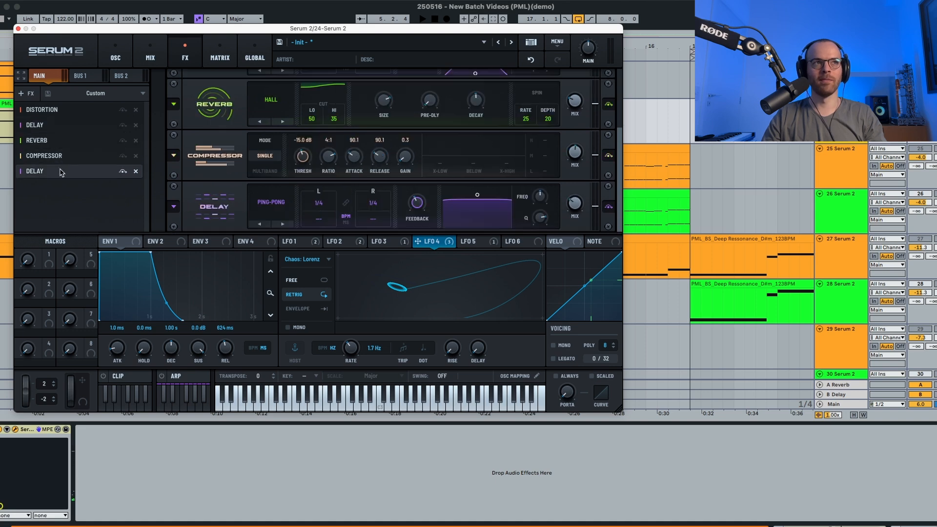
pyautogui.moveTo(324, 205); pyautogui.dragTo(373, 214)
pyautogui.press('space')
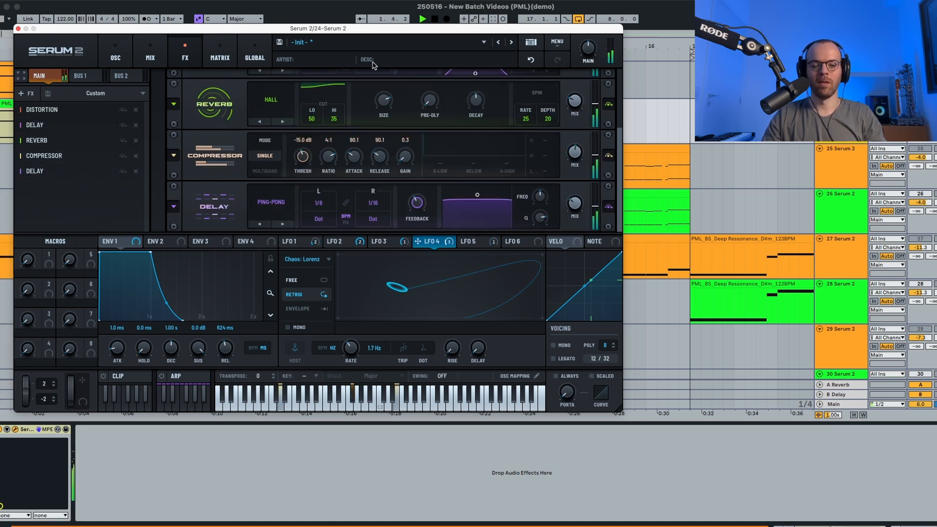
# Raise the ping-pong delay's feedback and filter frequency, and narrow its filter bandwidth to 1.1 while listening
pyautogui.moveTo(414, 198)
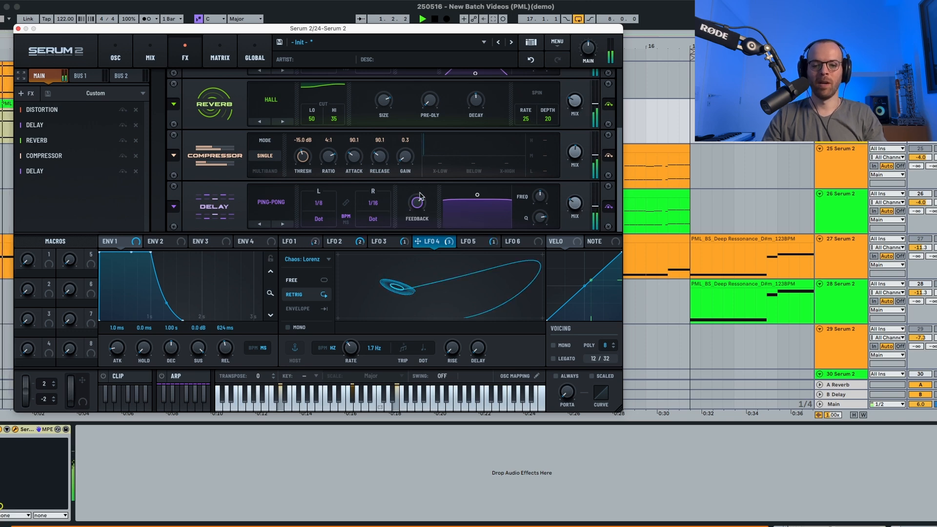
pyautogui.moveTo(537, 199); pyautogui.dragTo(540, 188)
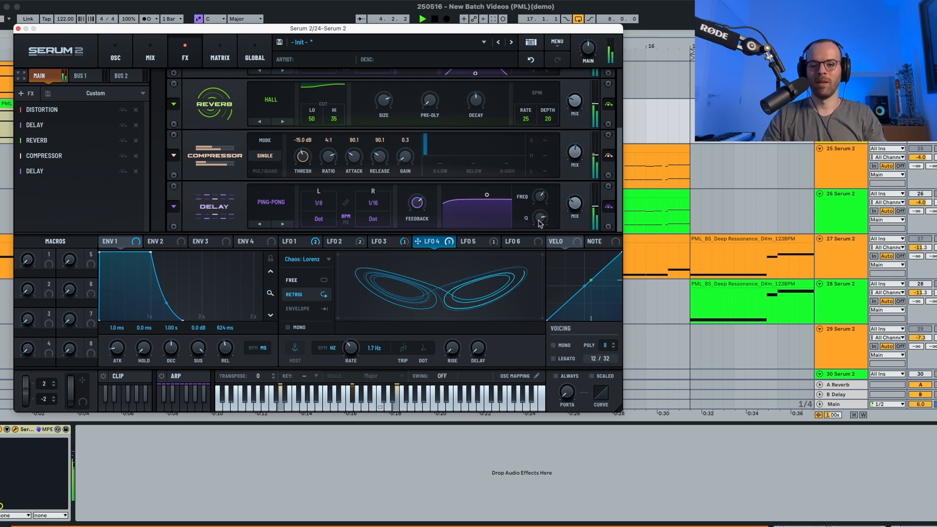
pyautogui.moveTo(540, 221); pyautogui.dragTo(539, 307)
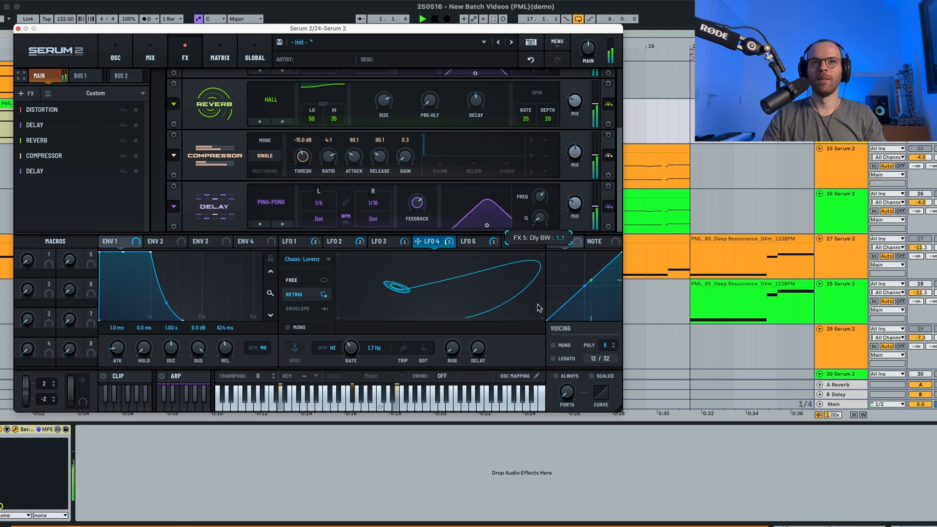
pyautogui.moveTo(577, 206)
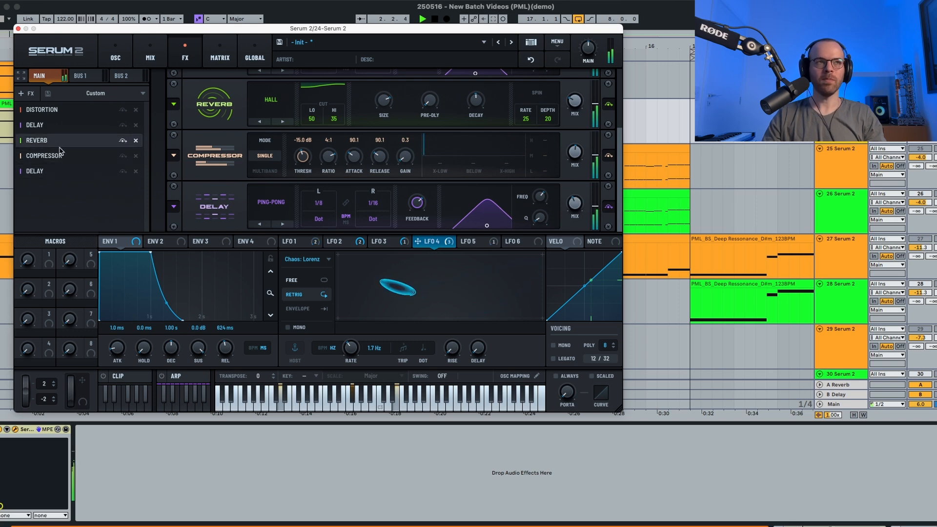
# Add a Filter effect of type Combs after the ping-pong delay and raise its cutoff while listening
pyautogui.click(27, 93)
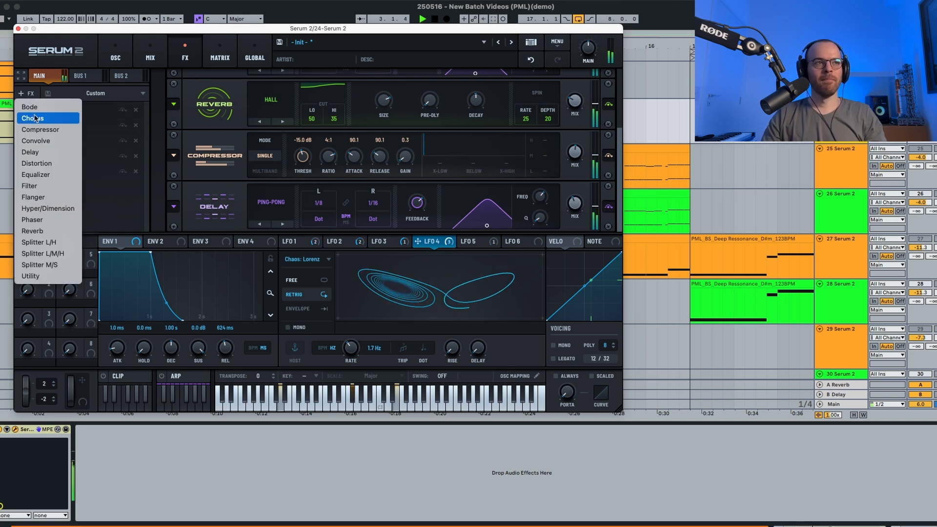
pyautogui.click(42, 188)
pyautogui.click(266, 218)
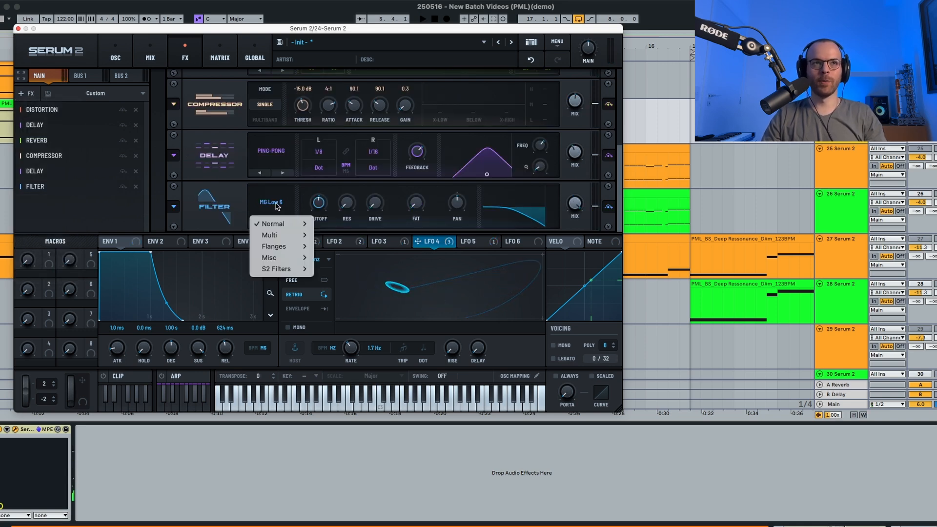
pyautogui.moveTo(283, 257)
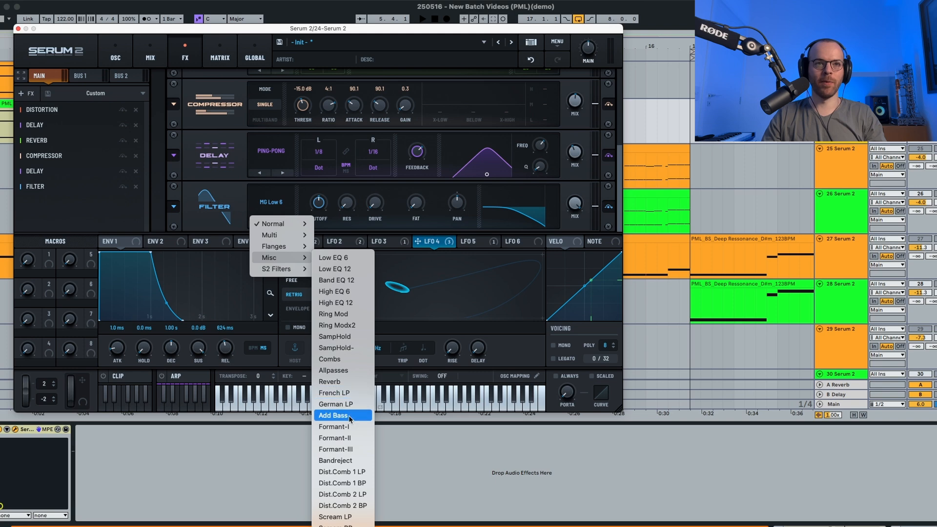
pyautogui.click(316, 254)
pyautogui.press('space')
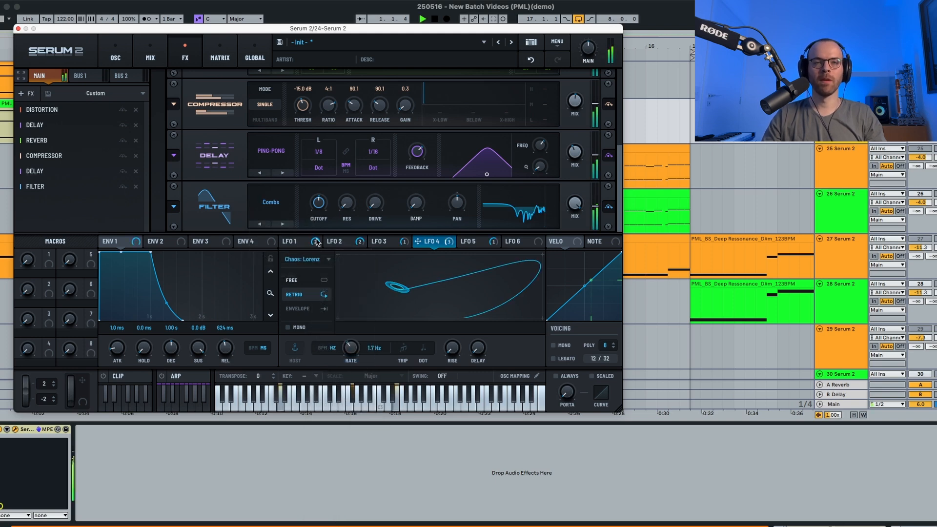
pyautogui.moveTo(319, 200)
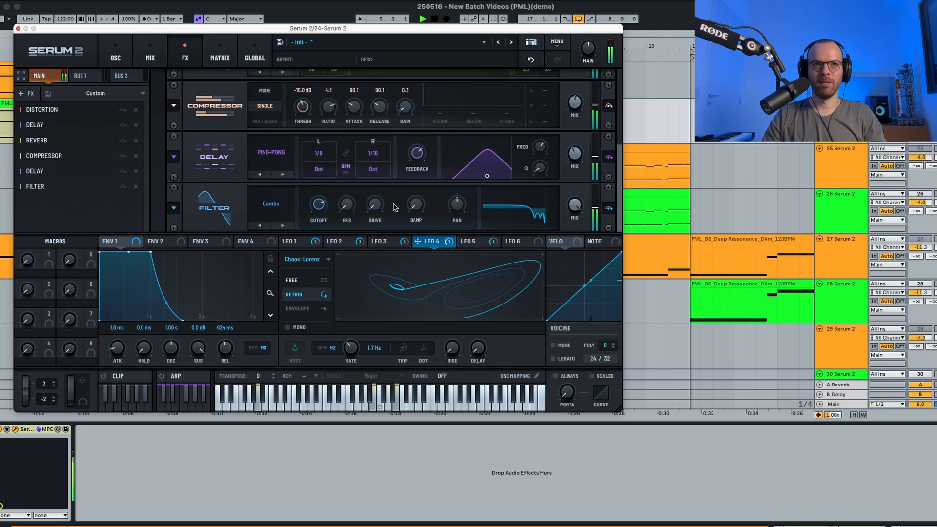
# Listen to the chords through the comb filter and complete effects chain, and return to the oscillator page
pyautogui.moveTo(416, 205)
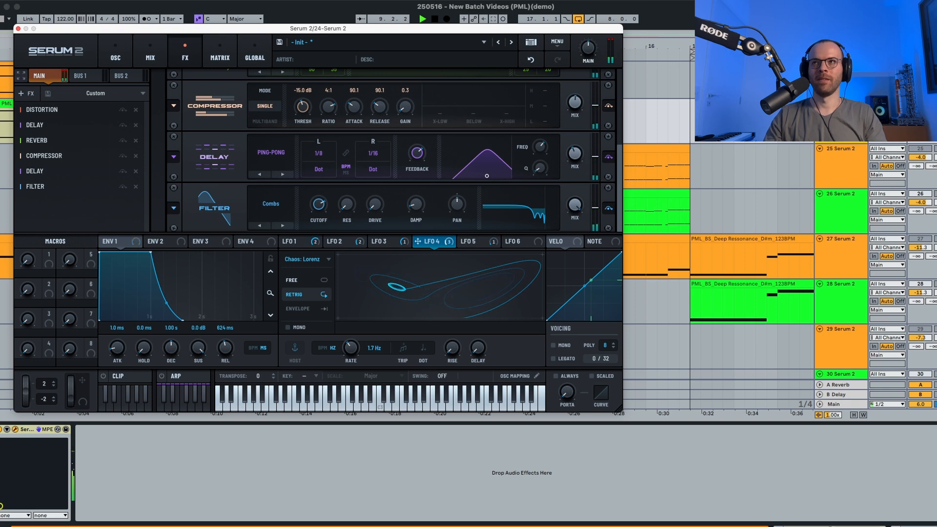
pyautogui.scroll(2, 717, 235)
pyautogui.press('space')
pyautogui.press('space')
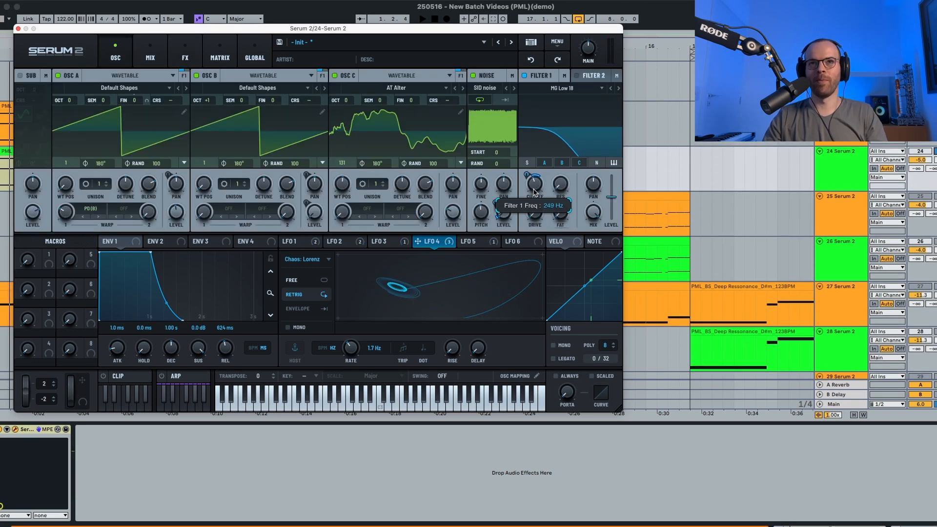
# Sweep Filter 1's cutoff down to about 233 Hz and back up past it during playback, leaving the filter more open
pyautogui.moveTo(533, 190); pyautogui.dragTo(533, 192)
pyautogui.press('space')
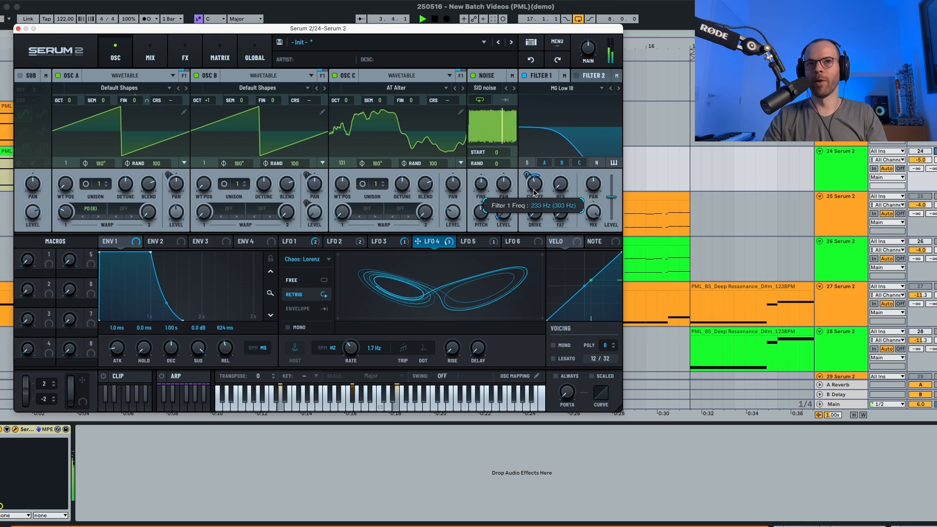
pyautogui.moveTo(535, 187); pyautogui.dragTo(535, 190)
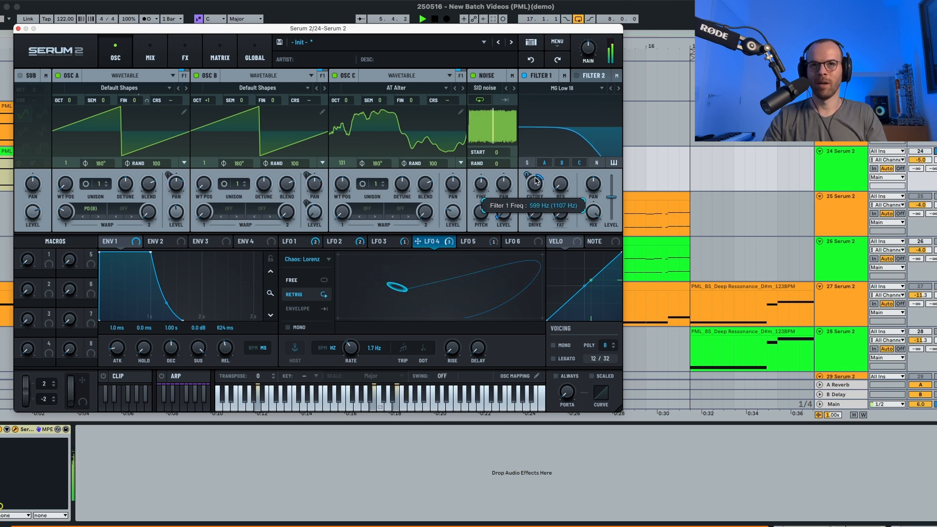
pyautogui.moveTo(538, 169)
pyautogui.mouseDown()
pyautogui.moveTo(533, 193)
pyautogui.moveTo(532, 179)
pyautogui.mouseUp()
pyautogui.press('space')
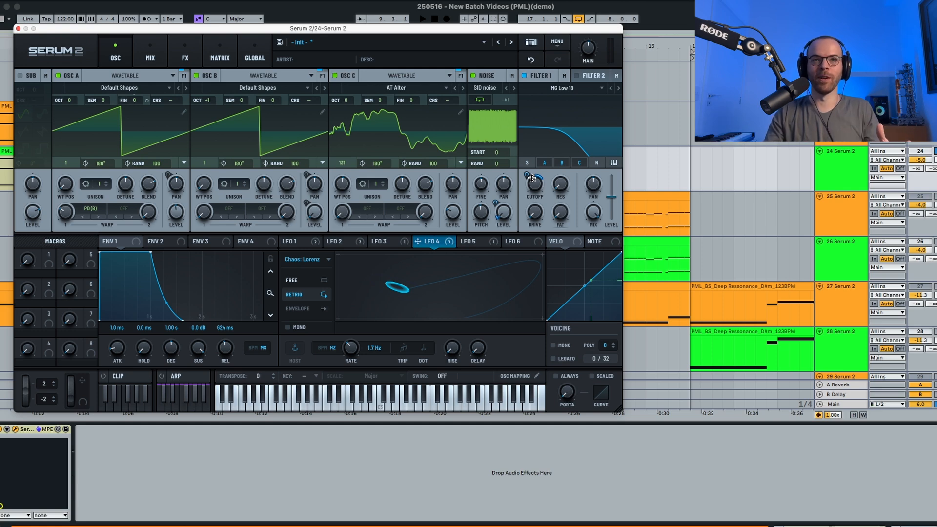
# Audition the mod wheel on the PML S2 PD Vibin preset's track during playback, and return to the Init sound's track
pyautogui.click(758, 143)
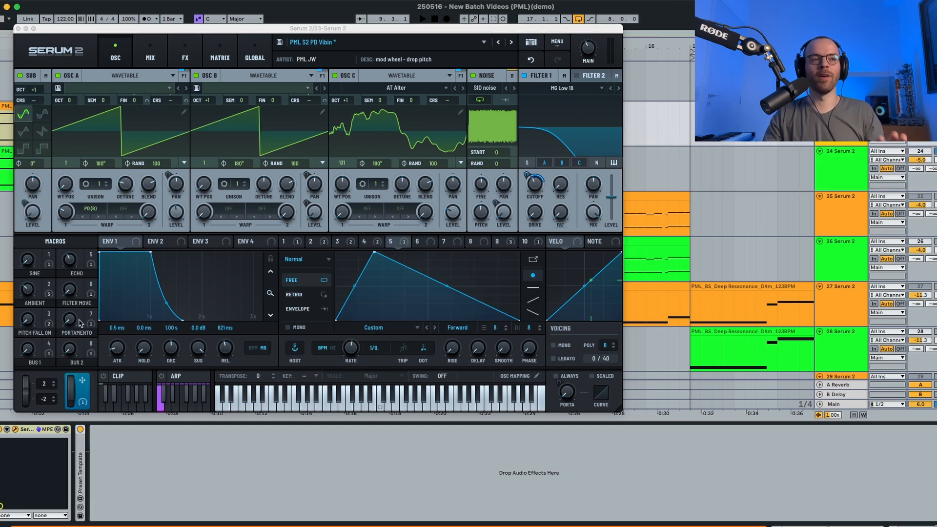
pyautogui.click(69, 377)
pyautogui.press('space')
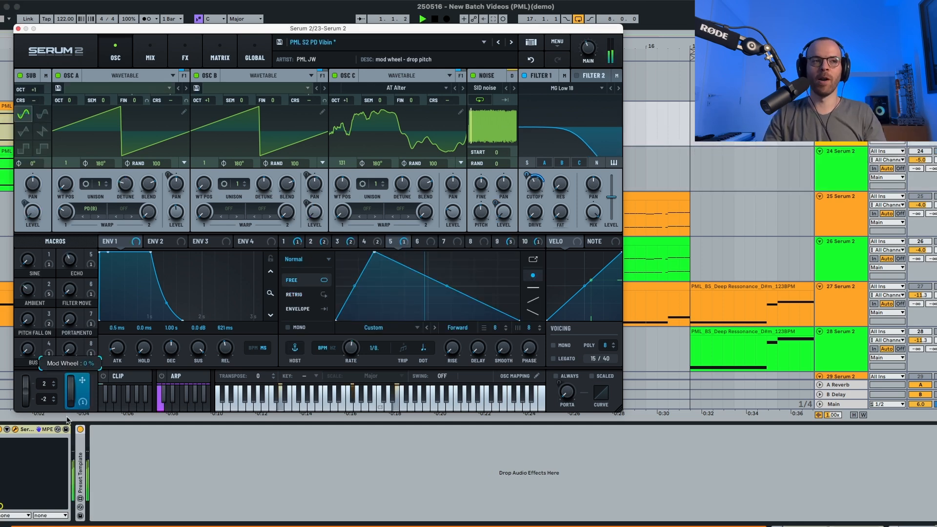
pyautogui.moveTo(68, 375)
pyautogui.mouseDown()
pyautogui.moveTo(68, 338)
pyautogui.moveTo(65, 373)
pyautogui.mouseUp()
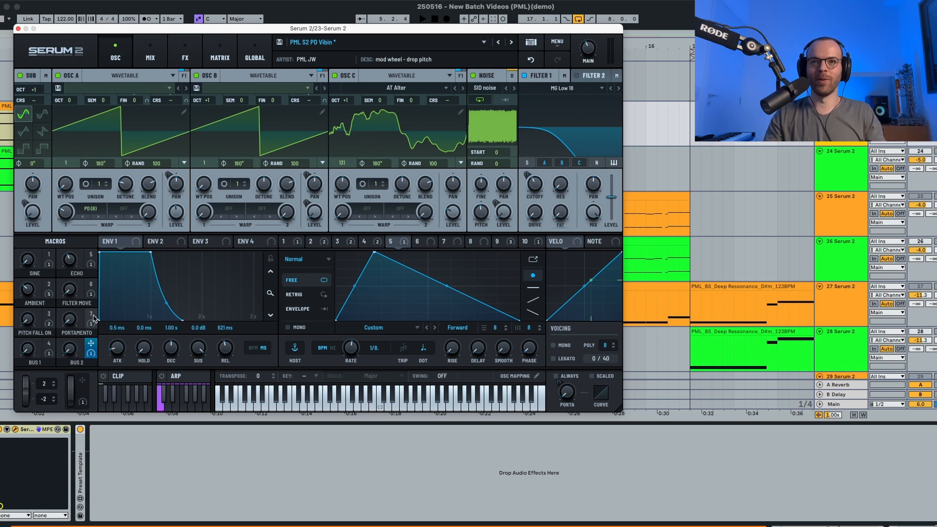
pyautogui.click(833, 165)
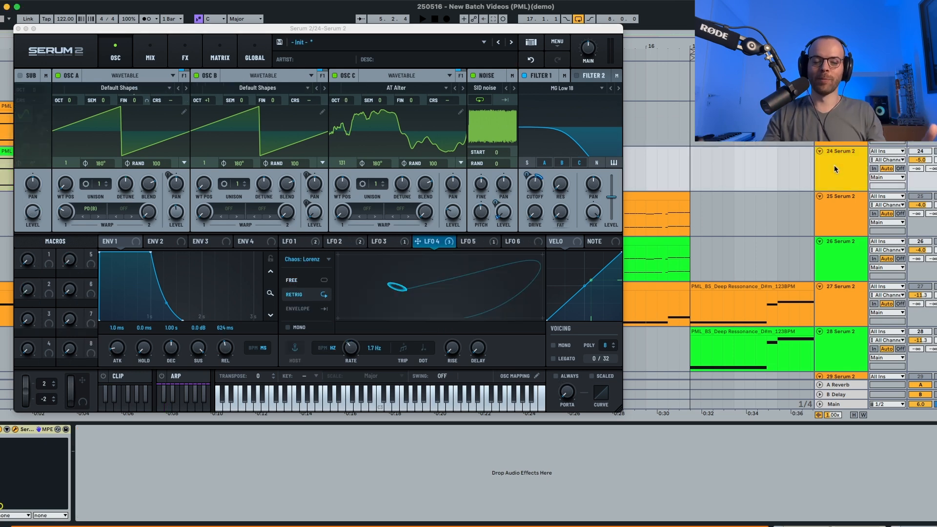